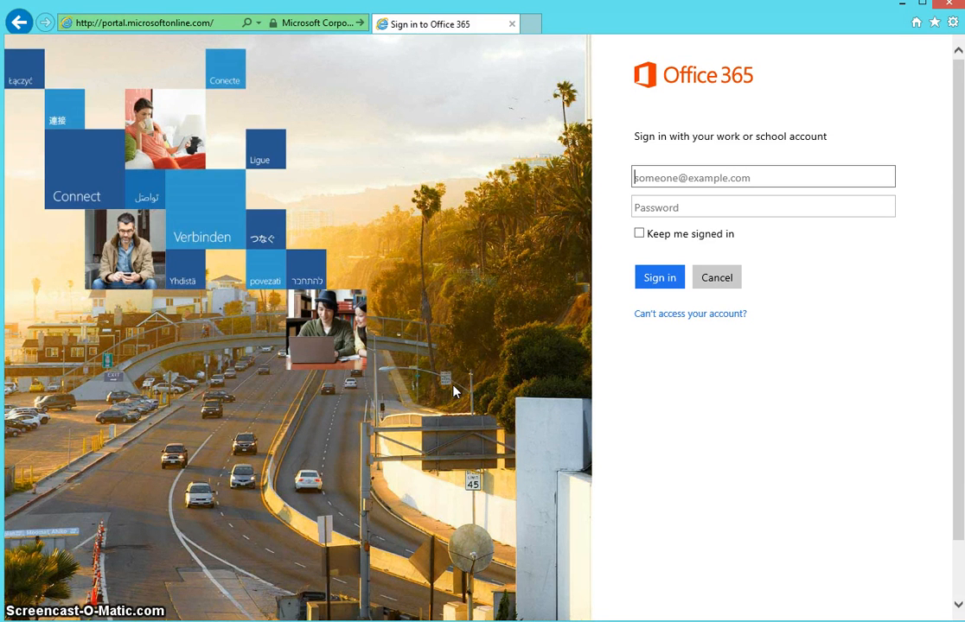
Step: Sign in to Office 365 with the work account's e-mail address
{"action": "left_click", "coordinate": [700, 367]}
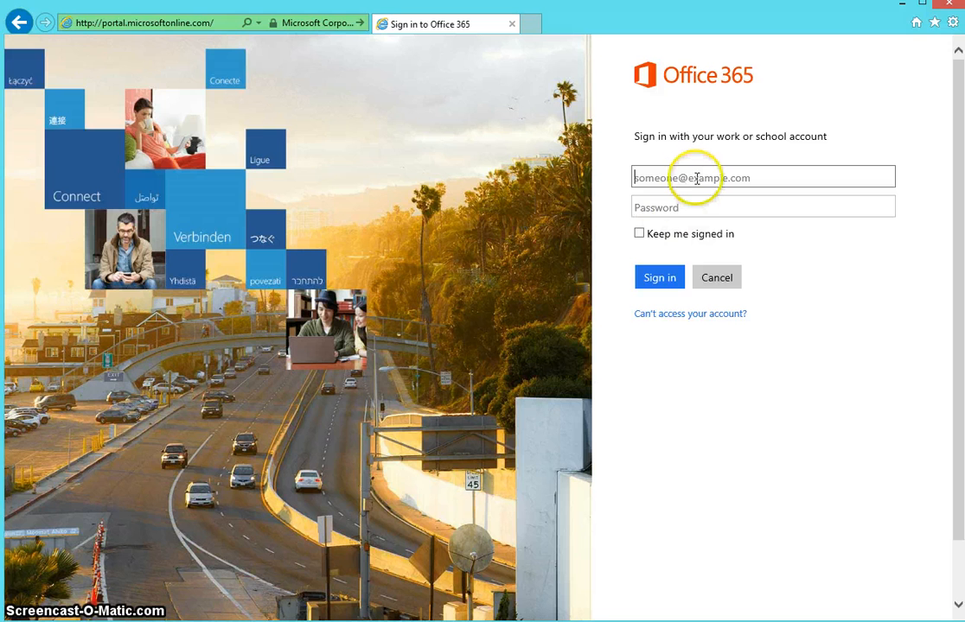
{"action": "type", "text": "richard"}
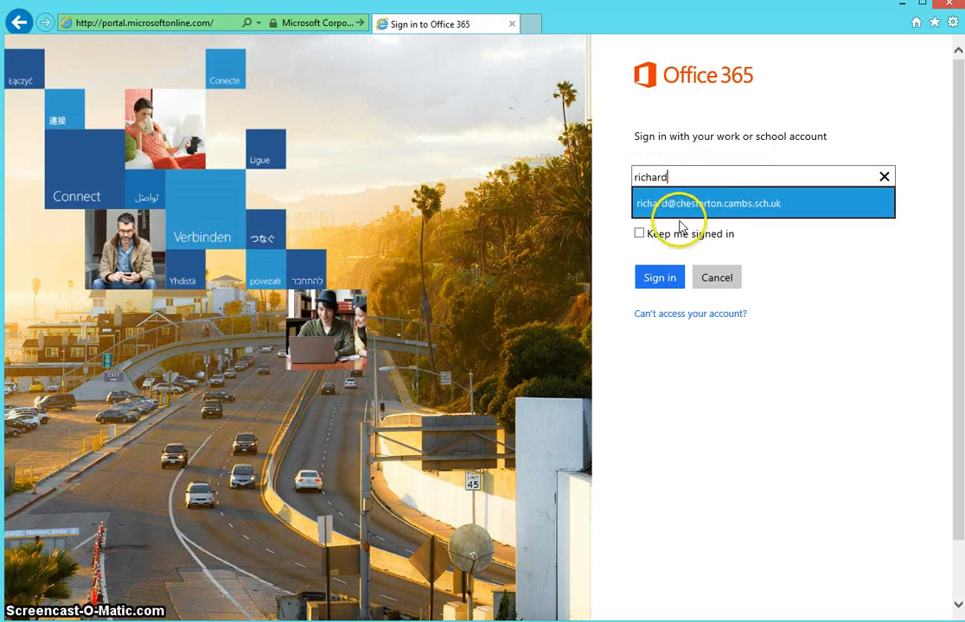
{"action": "left_click", "coordinate": [679, 204]}
{"action": "left_click", "coordinate": [666, 278]}
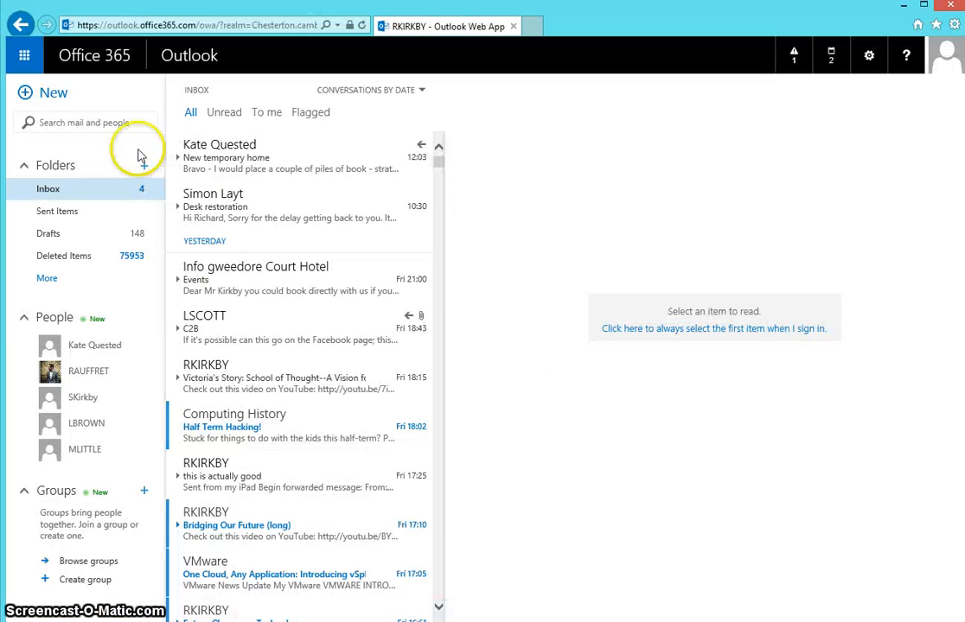
Step: Open the OneDrive document library from the Office 365 apps
{"action": "left_click", "coordinate": [25, 61]}
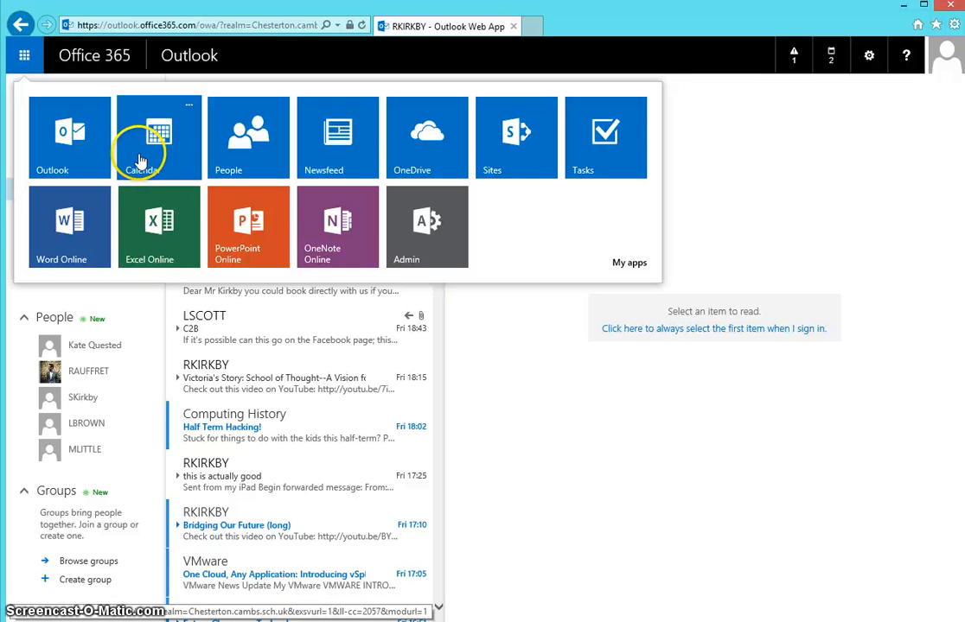
{"action": "left_click", "coordinate": [335, 226]}
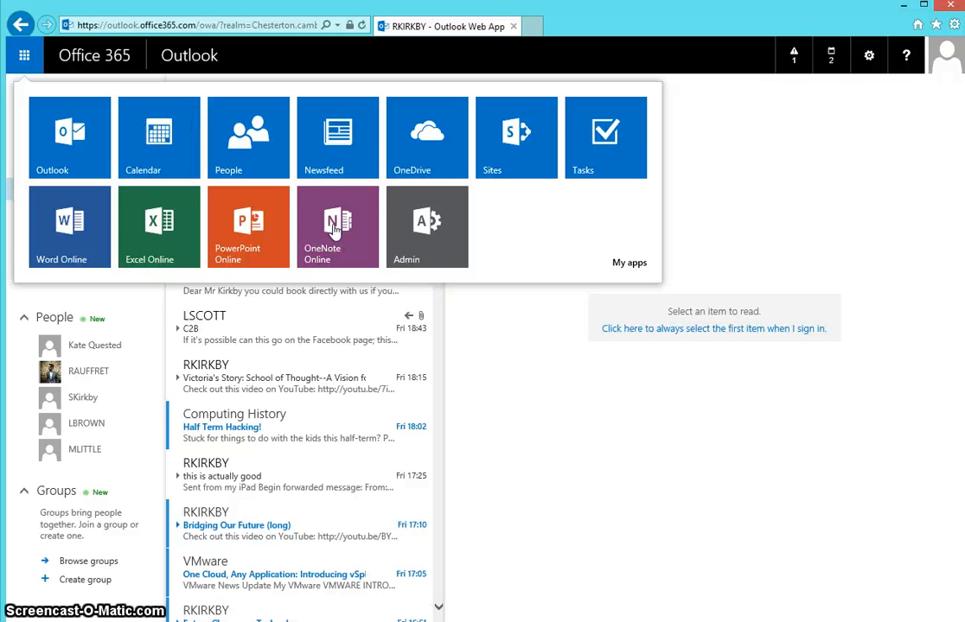
{"action": "left_click", "coordinate": [412, 168]}
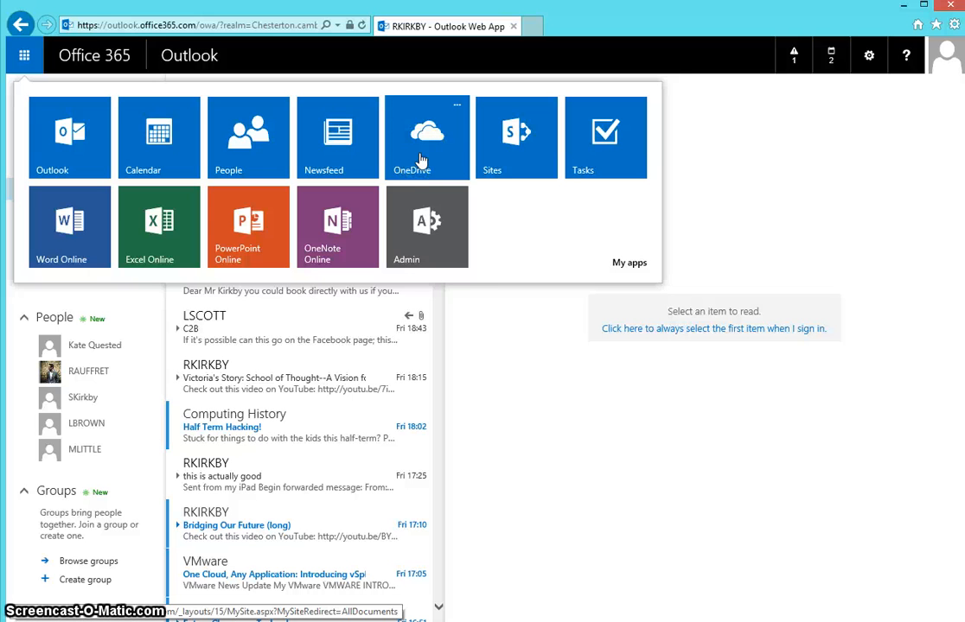
{"action": "left_click", "coordinate": [421, 159]}
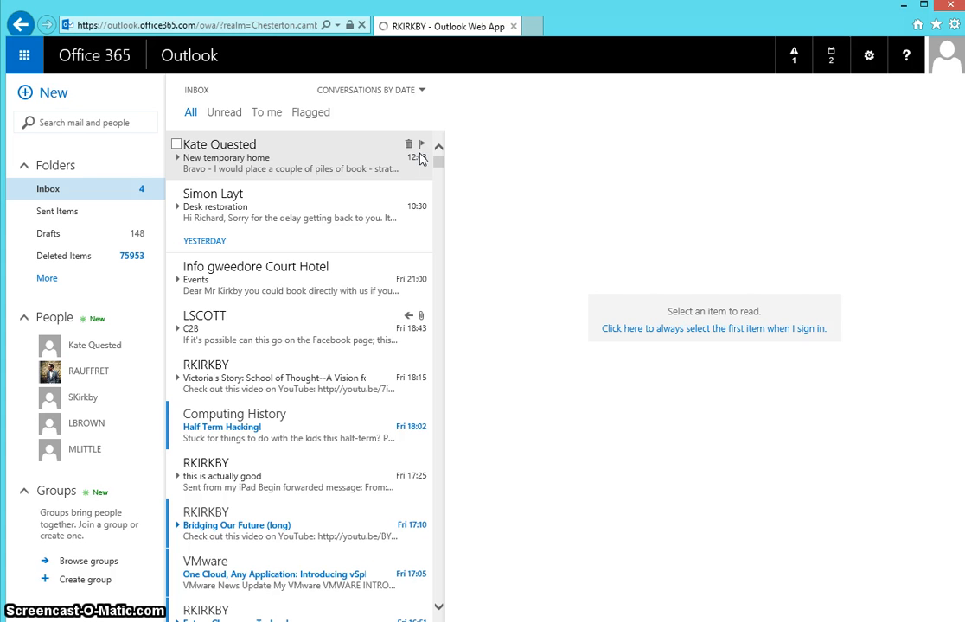
{"action": "left_click", "coordinate": [528, 261]}
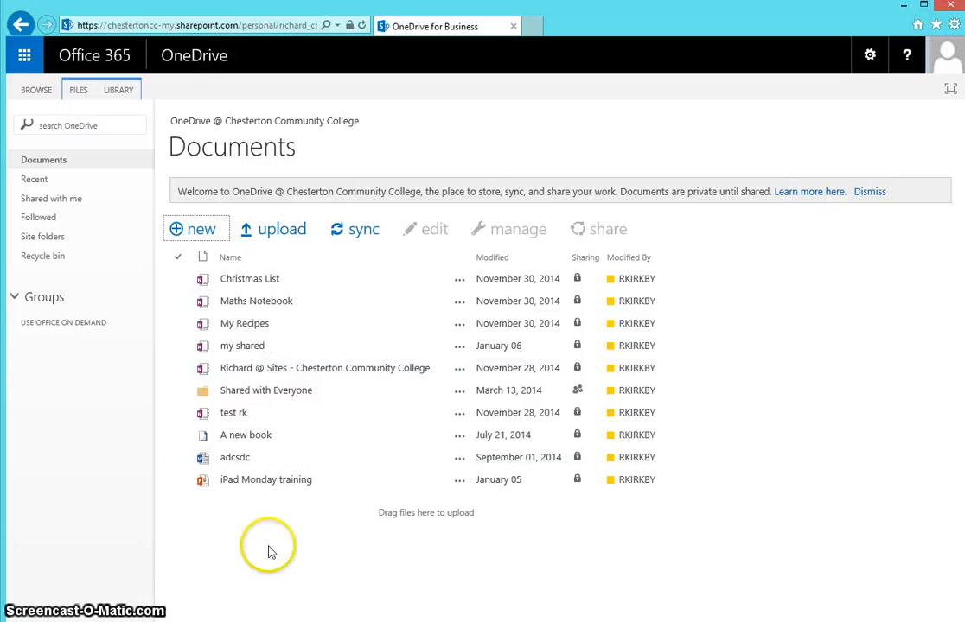
Step: Create a new OneNote notebook named "Richards Class 1" in the OneDrive Documents library
{"action": "left_click", "coordinate": [184, 232]}
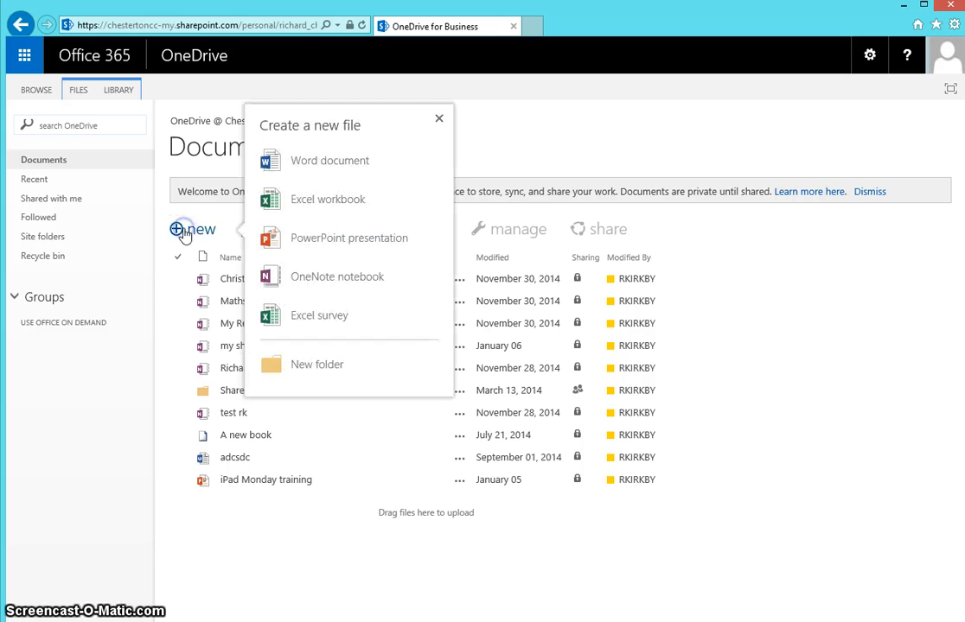
{"action": "left_click", "coordinate": [365, 276]}
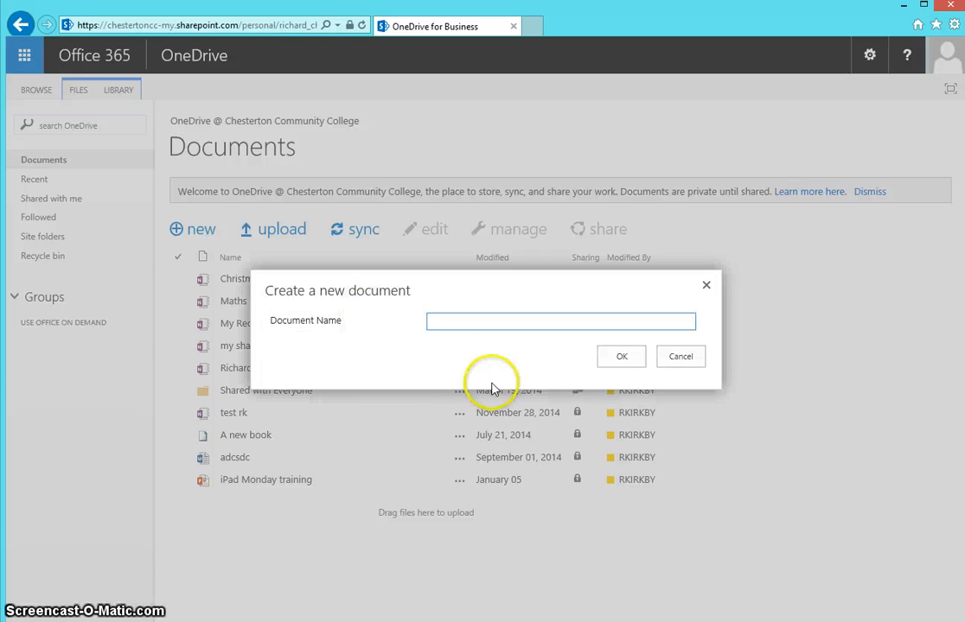
{"action": "left_click", "coordinate": [455, 326]}
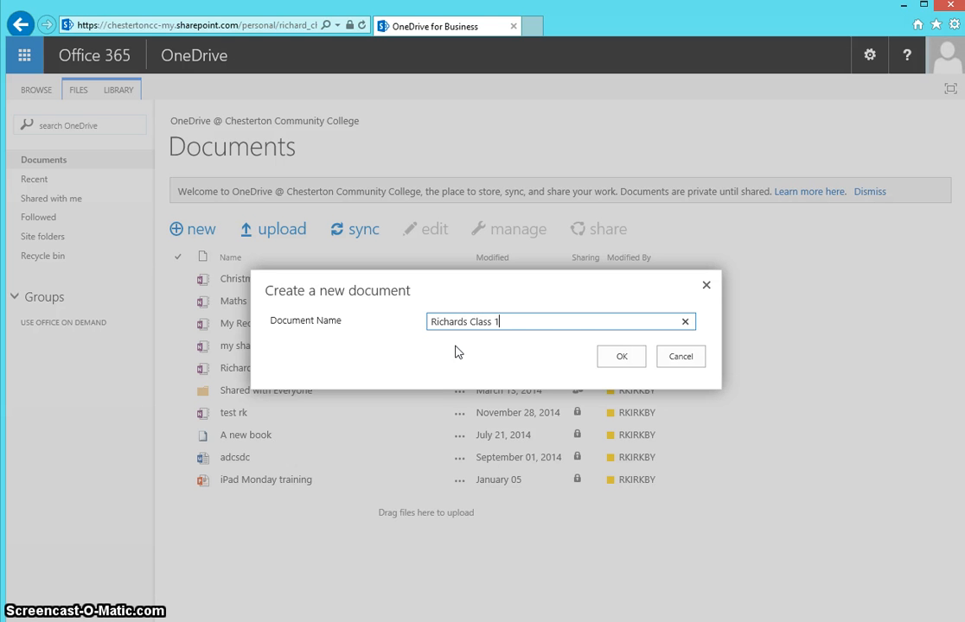
{"action": "left_click", "coordinate": [621, 359]}
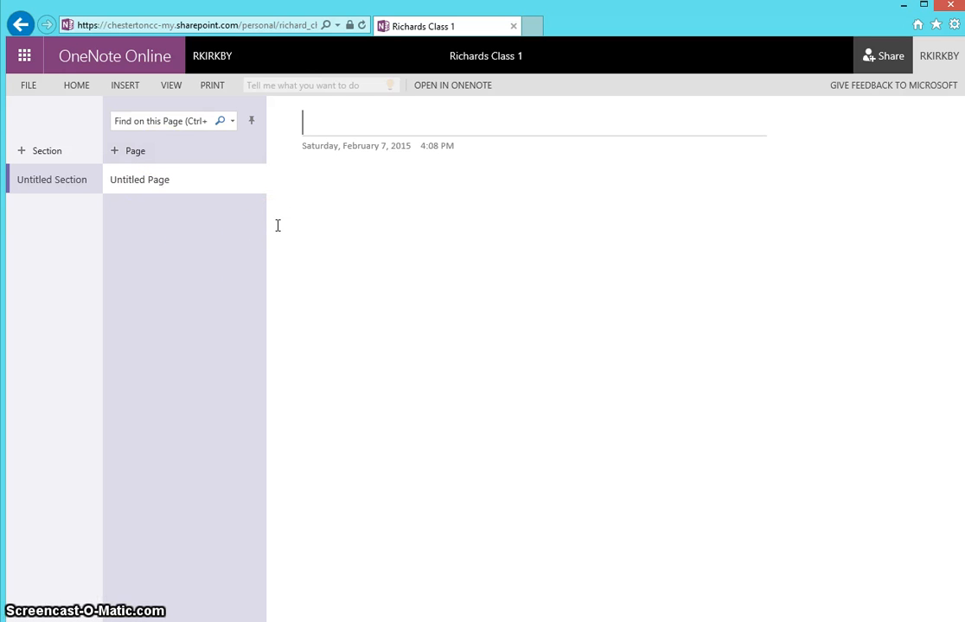
Step: Add two sections named UK and Germany to the notebook
{"action": "left_click", "coordinate": [32, 154]}
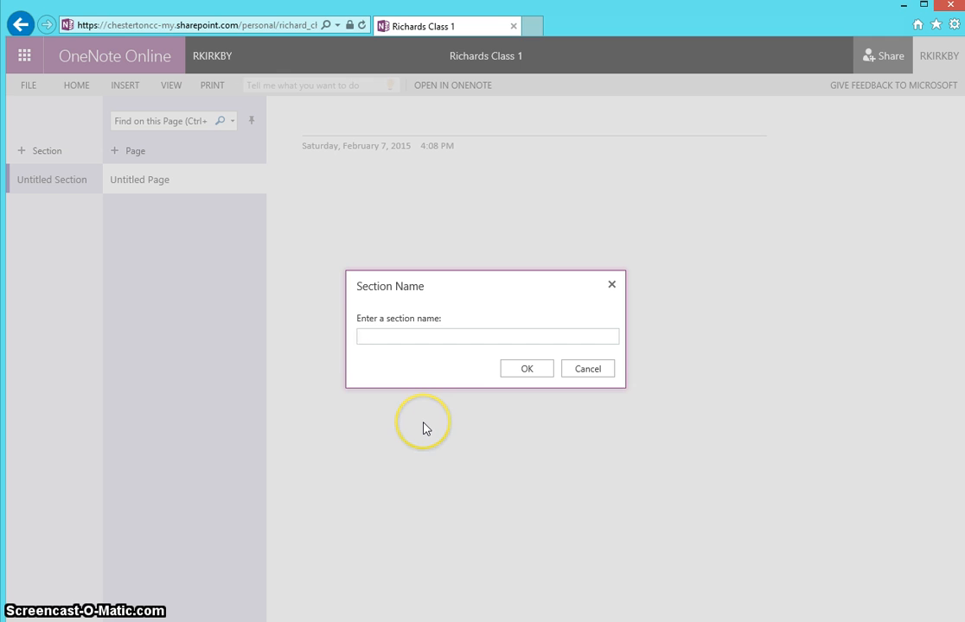
{"action": "left_click", "coordinate": [526, 368]}
{"action": "left_click", "coordinate": [43, 151]}
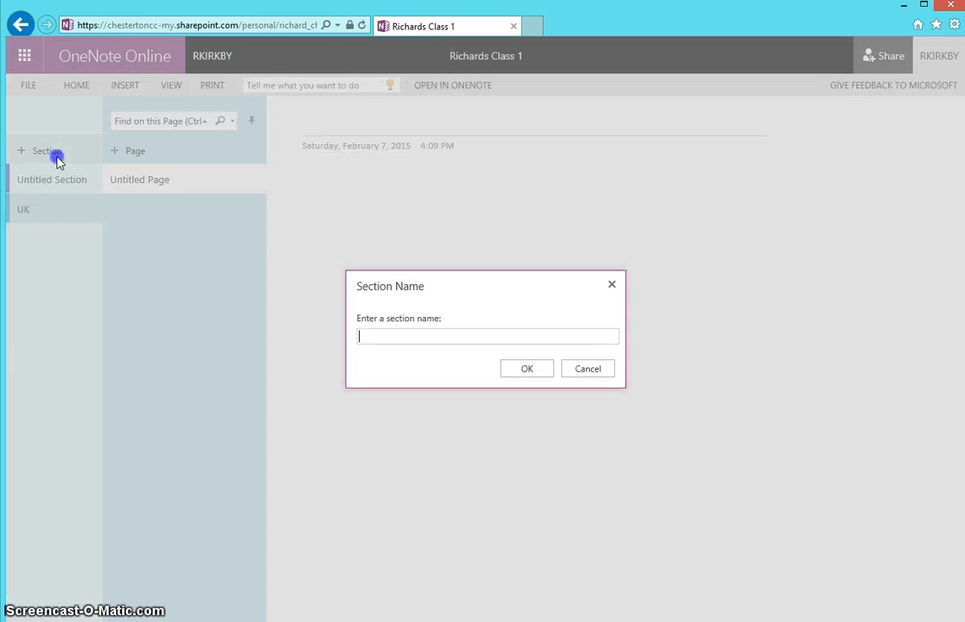
{"action": "type", "text": "Germany"}
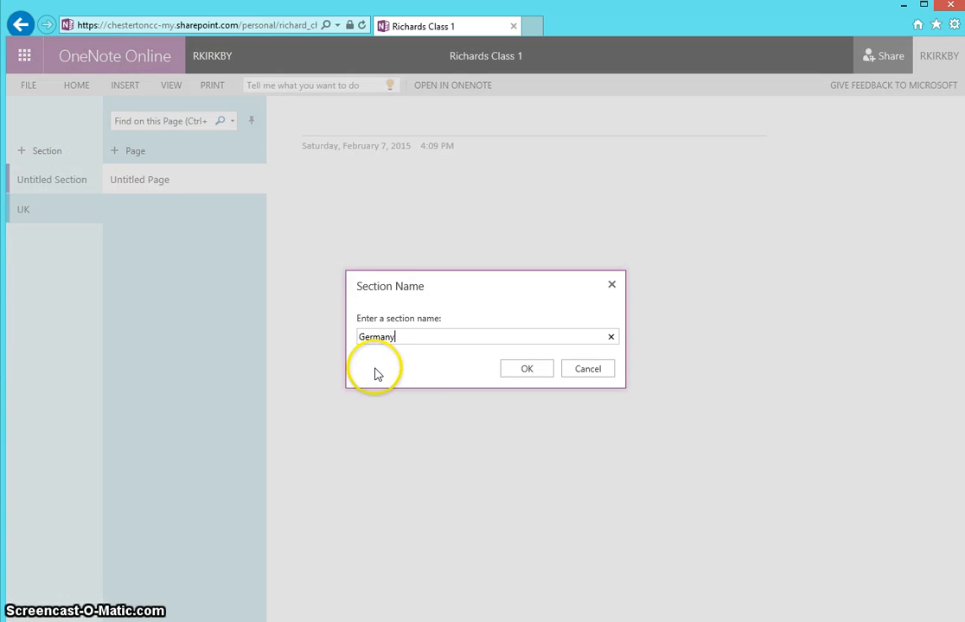
{"action": "left_click", "coordinate": [525, 370]}
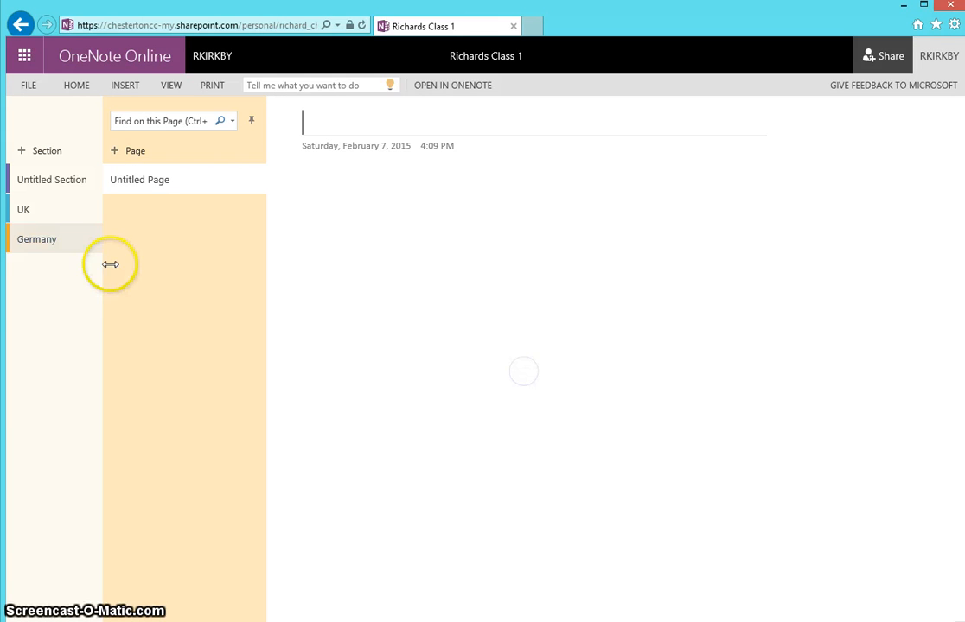
Step: Title the Germany section's untitled page Currency and add a second page titled Food
{"action": "left_click", "coordinate": [23, 207]}
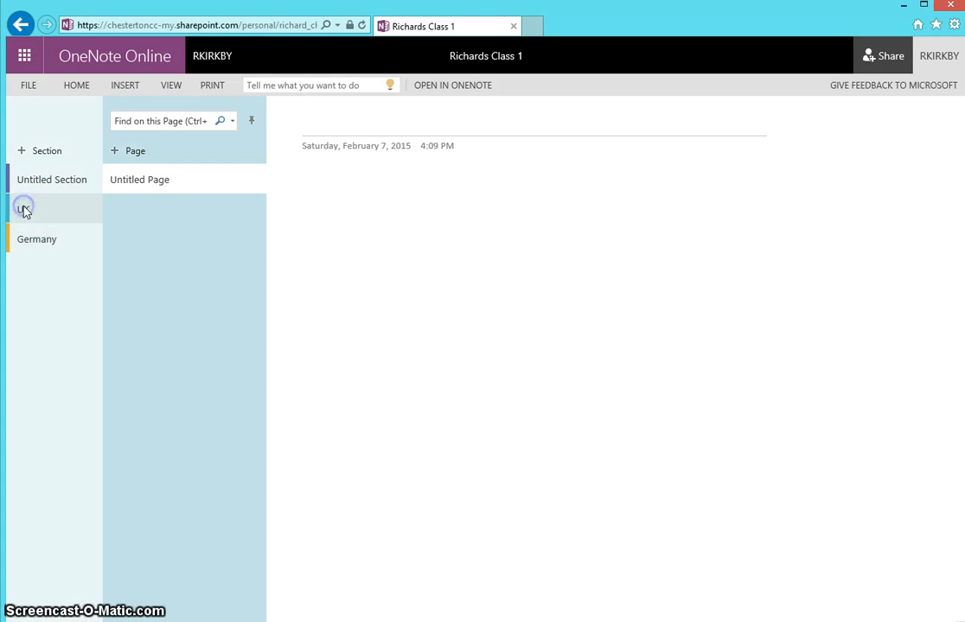
{"action": "left_click", "coordinate": [38, 241]}
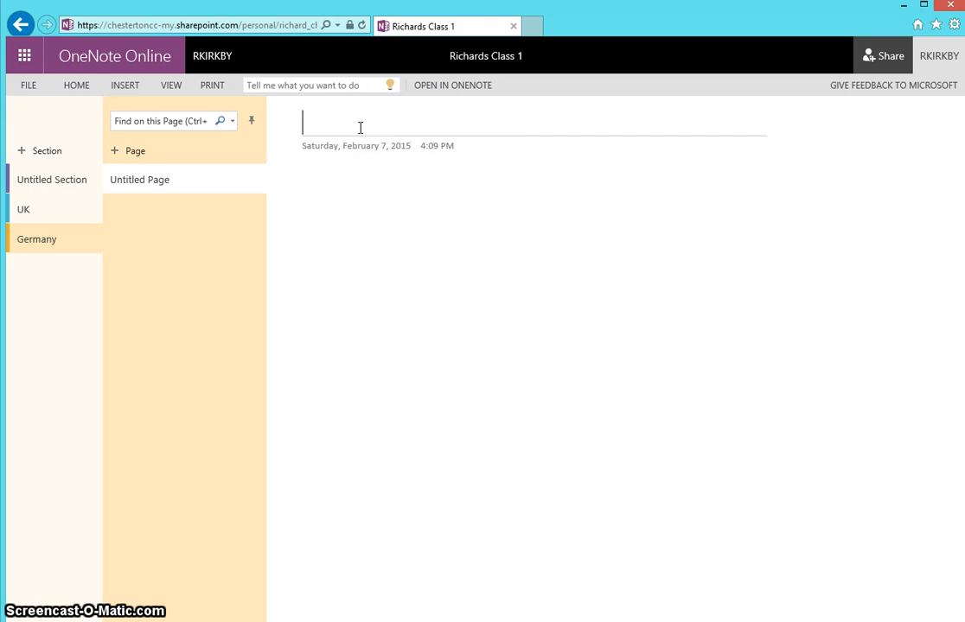
{"action": "type", "text": "Currency"}
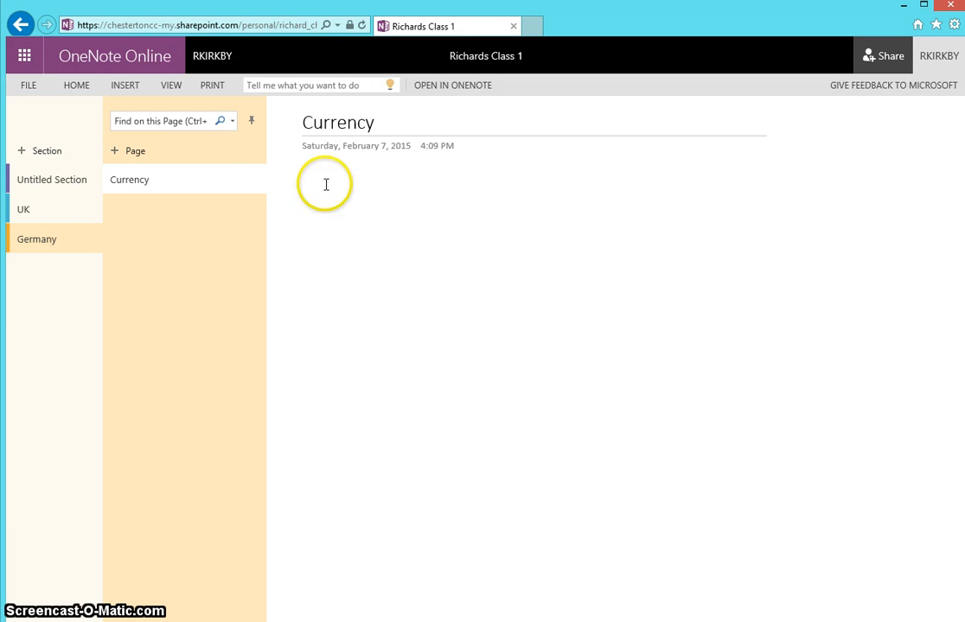
{"action": "left_click", "coordinate": [132, 149]}
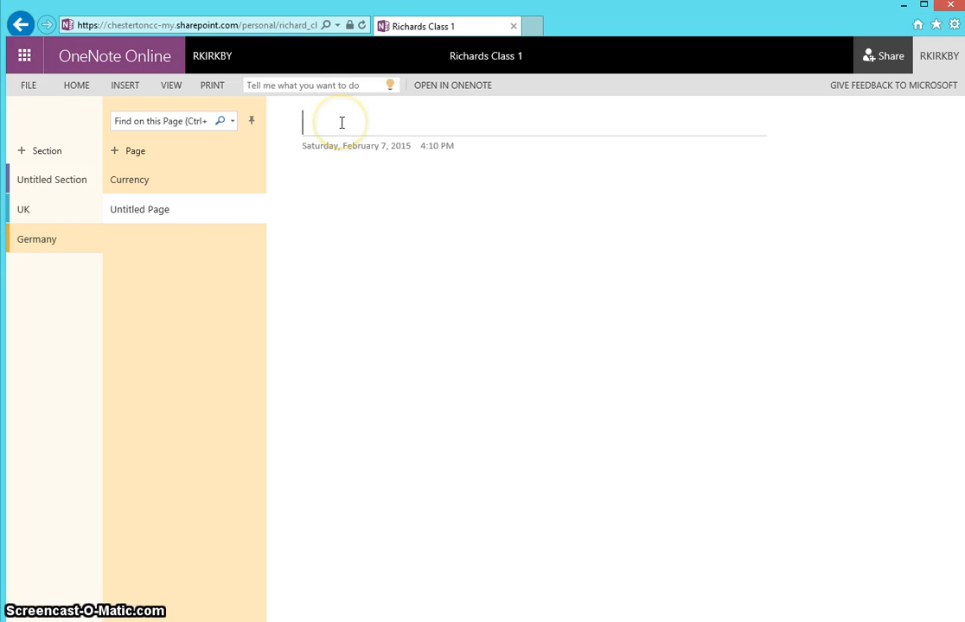
{"action": "type", "text": "Food"}
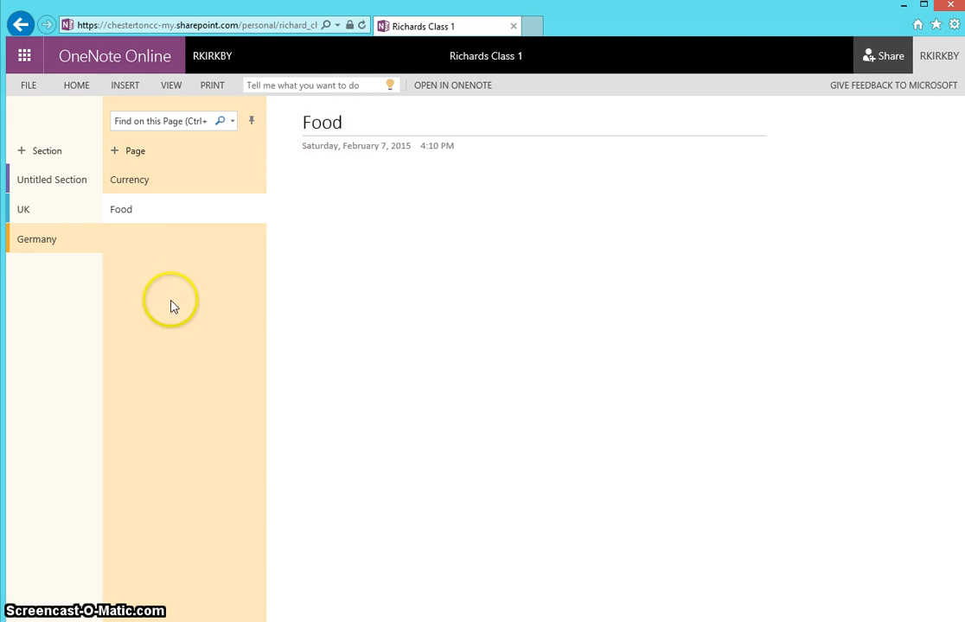
{"action": "left_click", "coordinate": [168, 291]}
{"action": "left_click", "coordinate": [306, 251]}
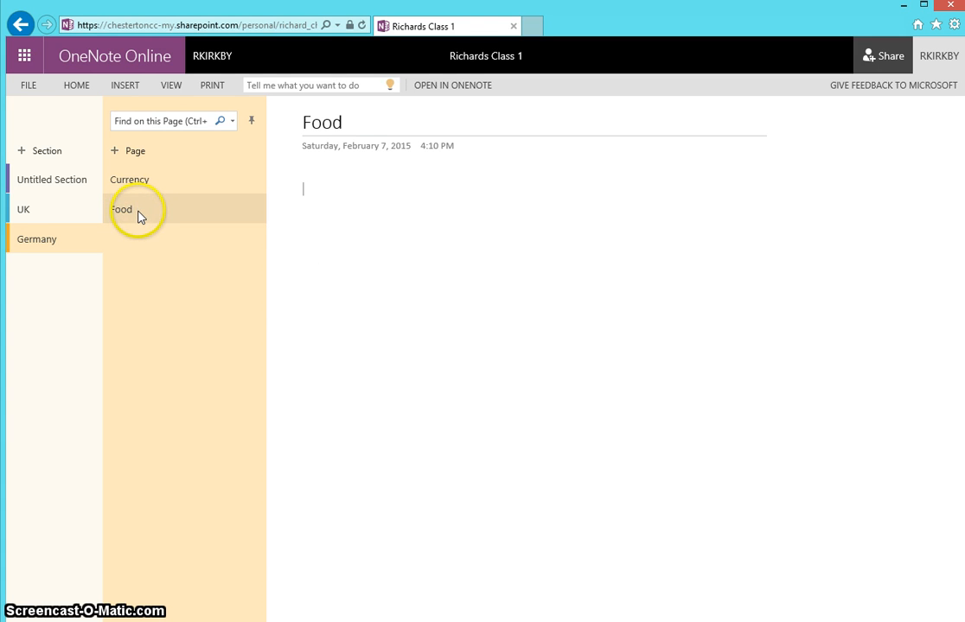
{"action": "left_click", "coordinate": [132, 181]}
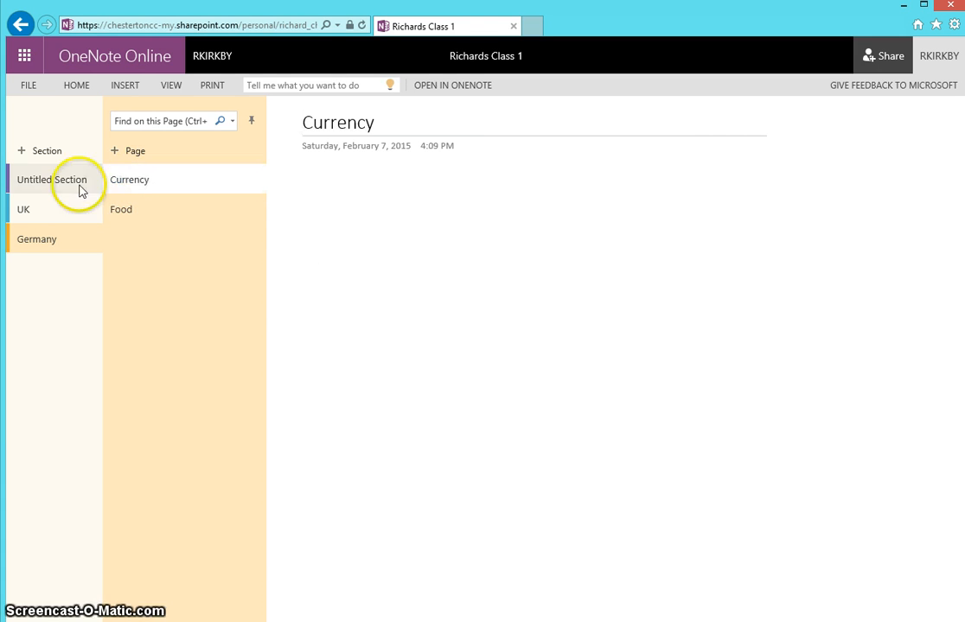
Step: Title the UK section's untitled page Currency and add a second page titled Food
{"action": "left_click", "coordinate": [43, 209]}
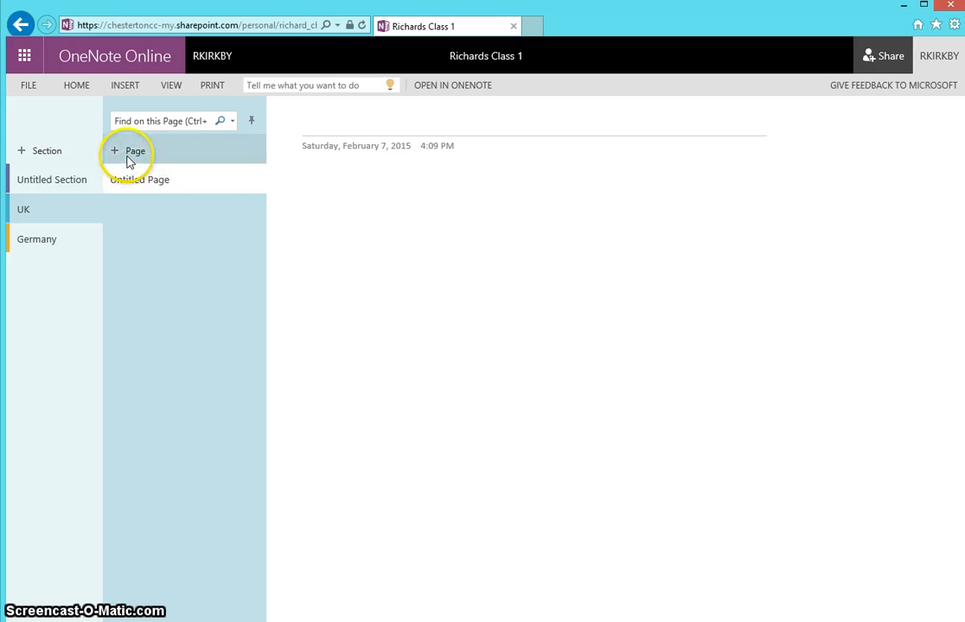
{"action": "left_click", "coordinate": [150, 180]}
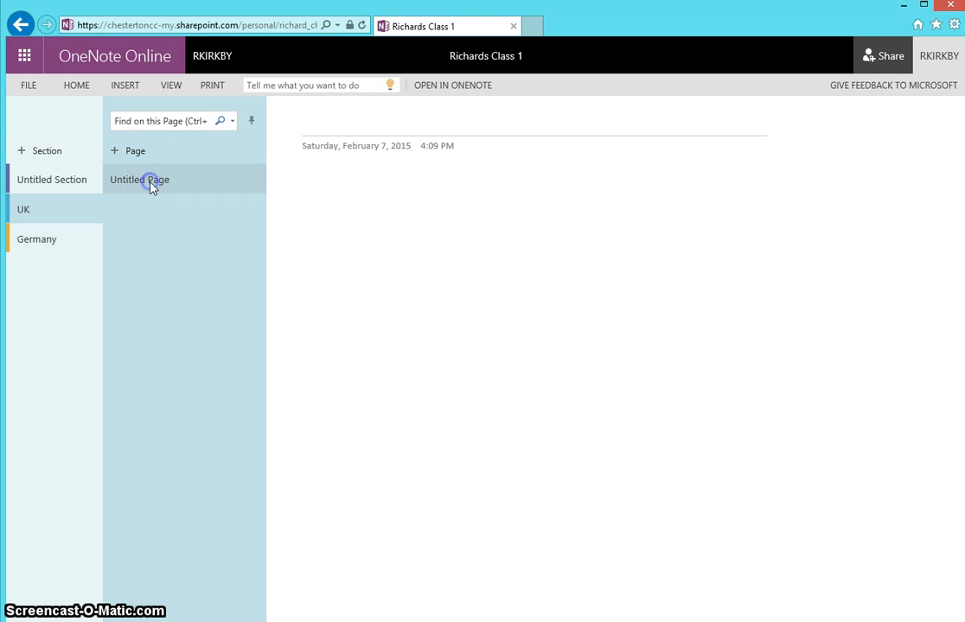
{"action": "left_click", "coordinate": [322, 131]}
{"action": "type", "text": "Currency"}
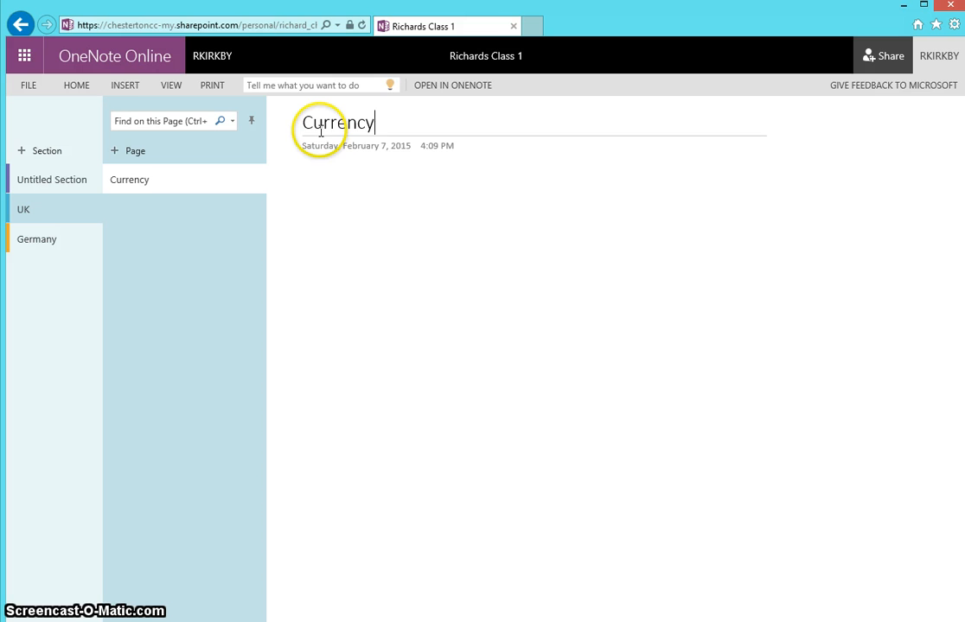
{"action": "left_click", "coordinate": [180, 143]}
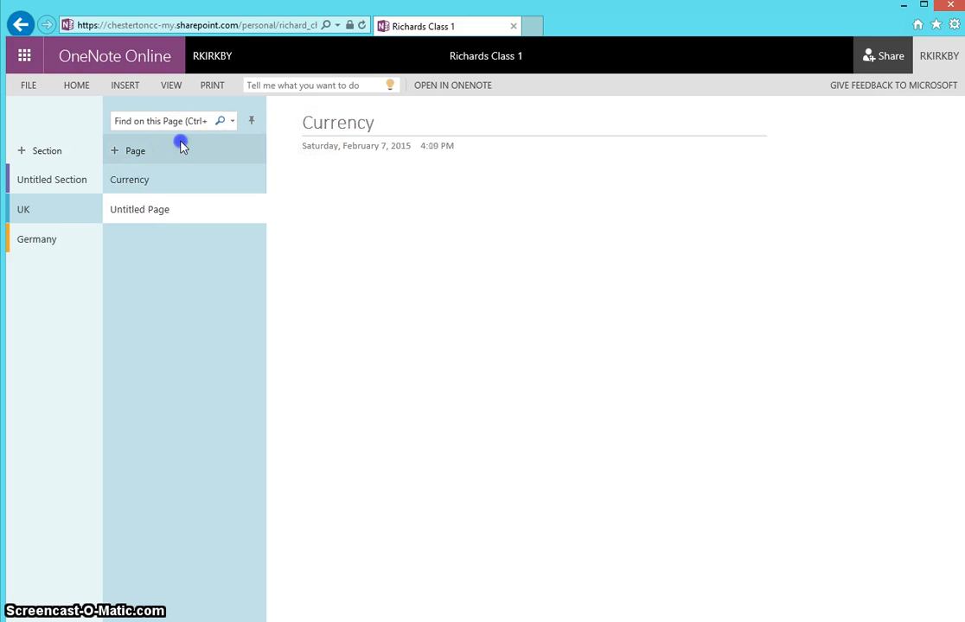
{"action": "type", "text": "Food"}
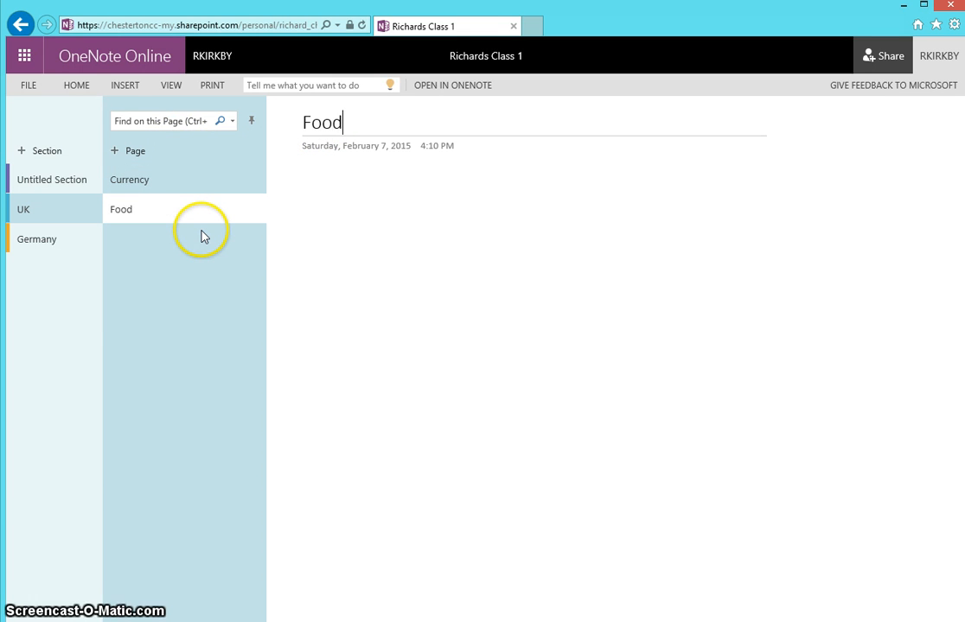
{"action": "key", "text": "Return"}
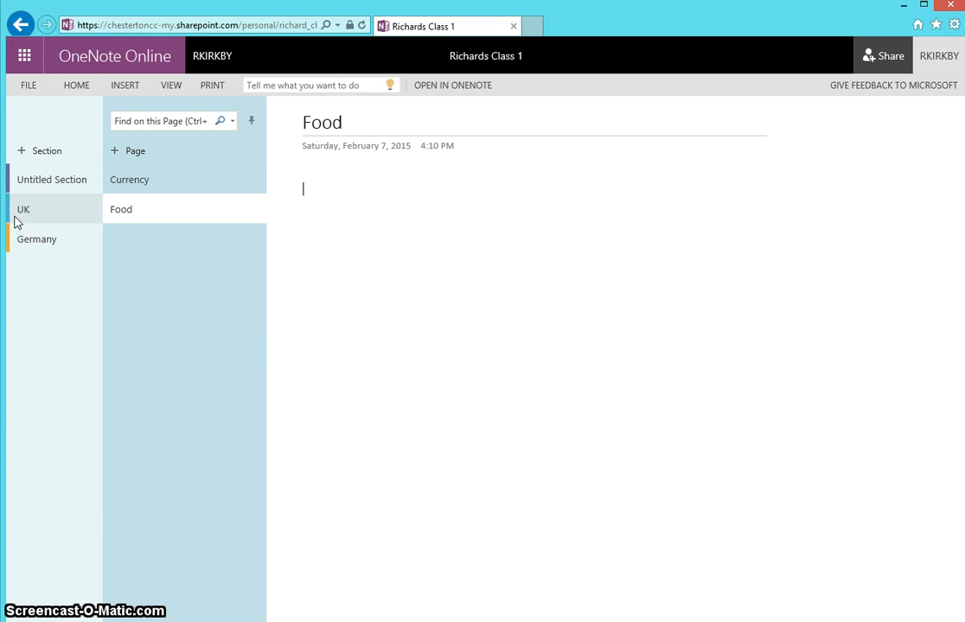
{"action": "left_click", "coordinate": [97, 219]}
{"action": "left_click", "coordinate": [139, 185]}
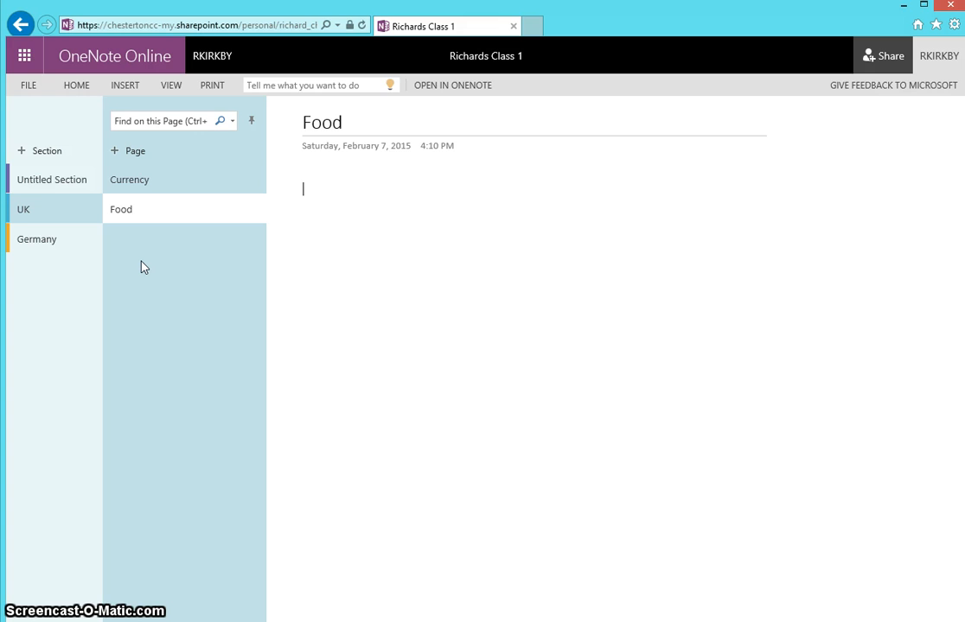
{"action": "left_click", "coordinate": [54, 245]}
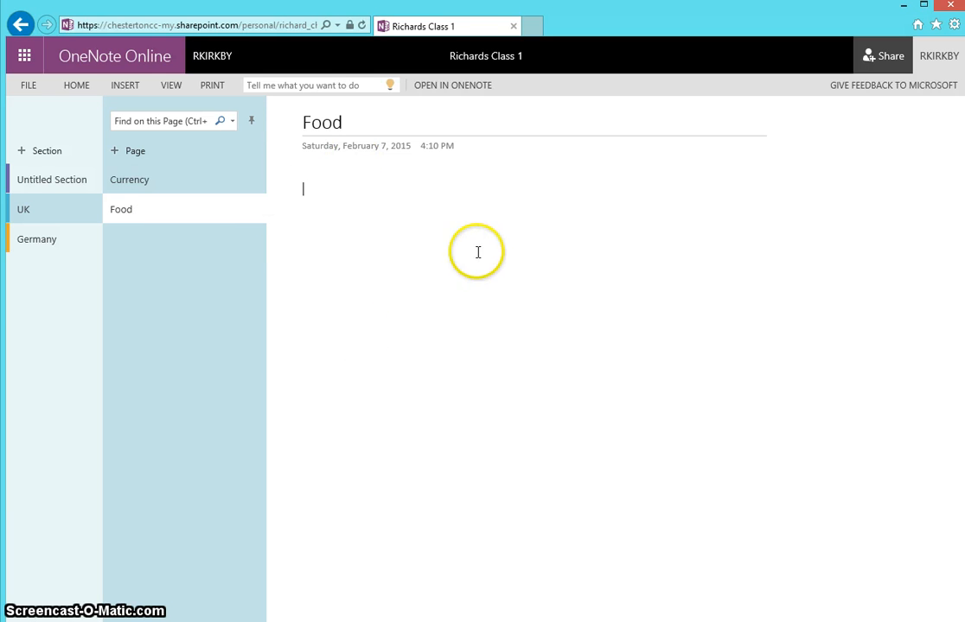
Step: Write "I can add some information about food in Germany" in the body of the UK section's Food page
{"action": "left_click", "coordinate": [317, 200]}
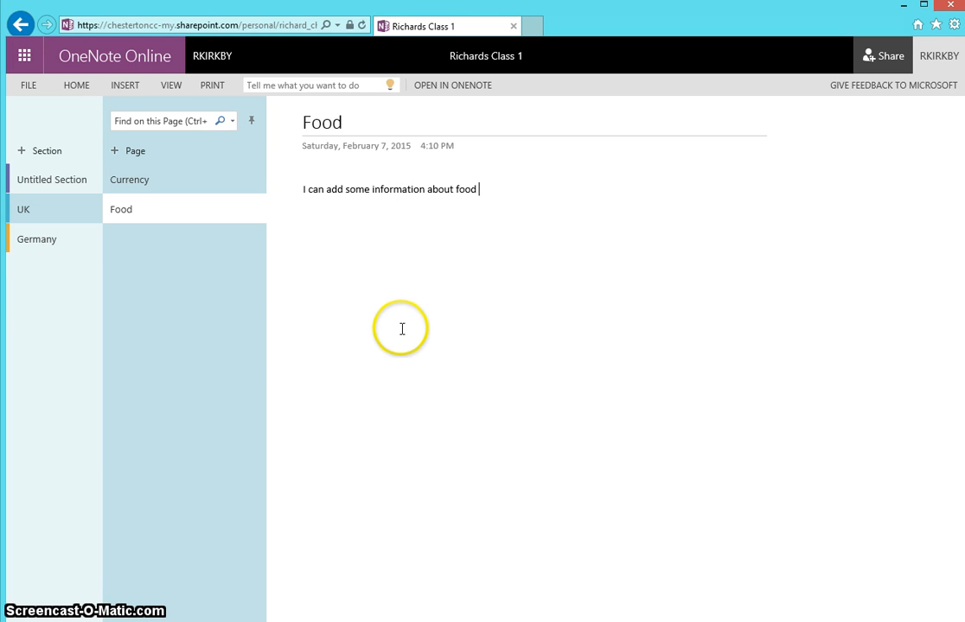
{"action": "type", "text": "Fermany"}
{"action": "left_click_drag", "start_coordinate": [497, 189], "coordinate": [494, 189]}
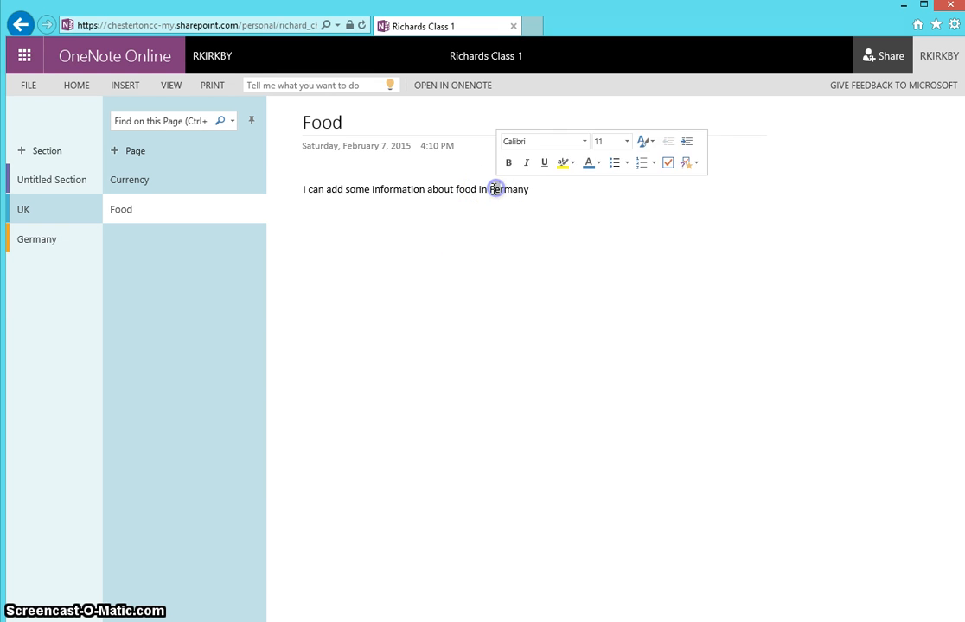
{"action": "left_click", "coordinate": [495, 189]}
{"action": "key", "text": "Delete"}
{"action": "type", "text": "G"}
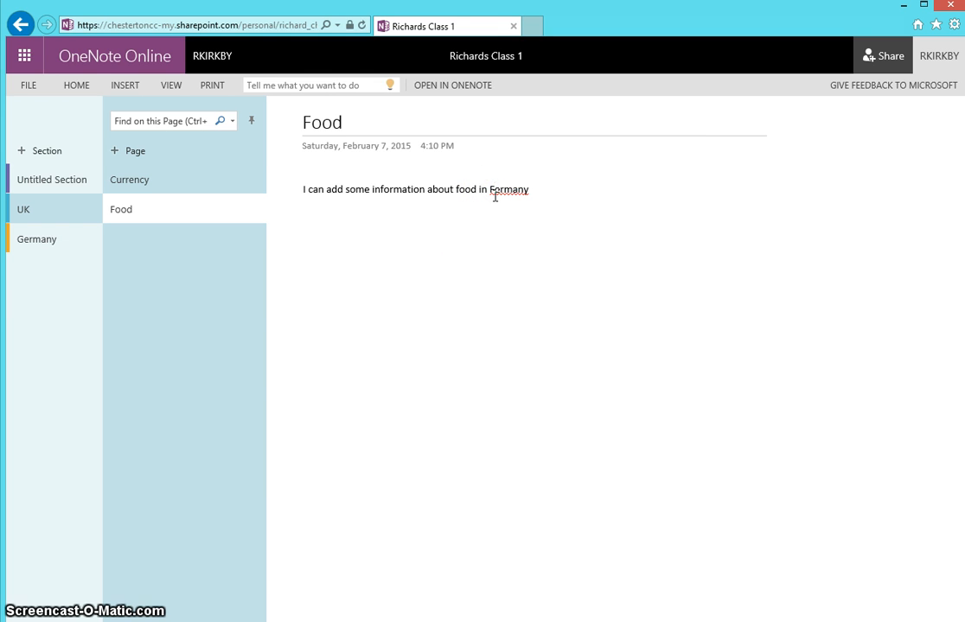
{"action": "left_click", "coordinate": [355, 244]}
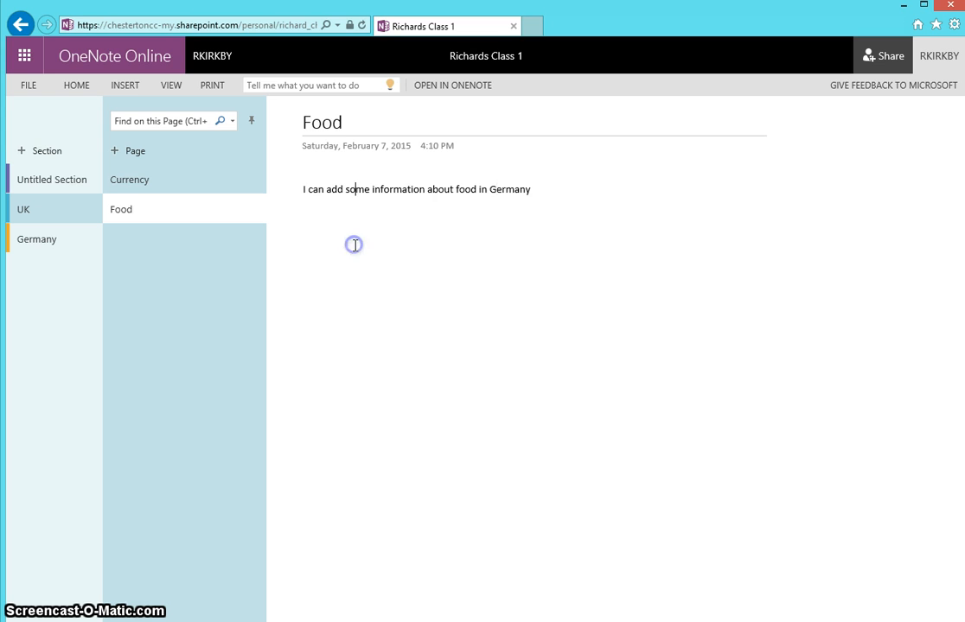
Step: Write "Euro" in the body of the UK section's Currency page
{"action": "left_click", "coordinate": [187, 191]}
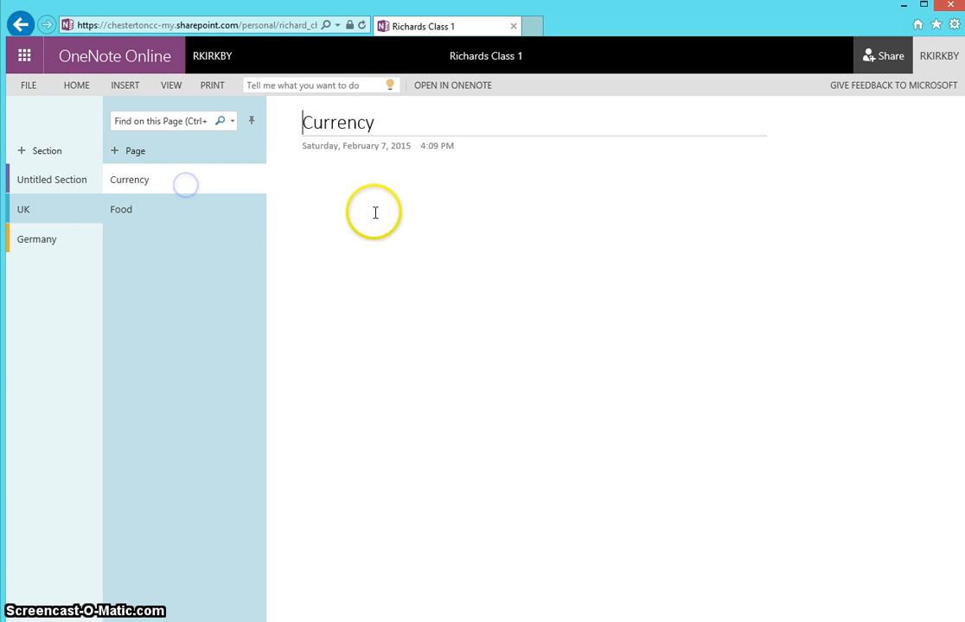
{"action": "left_click", "coordinate": [377, 208]}
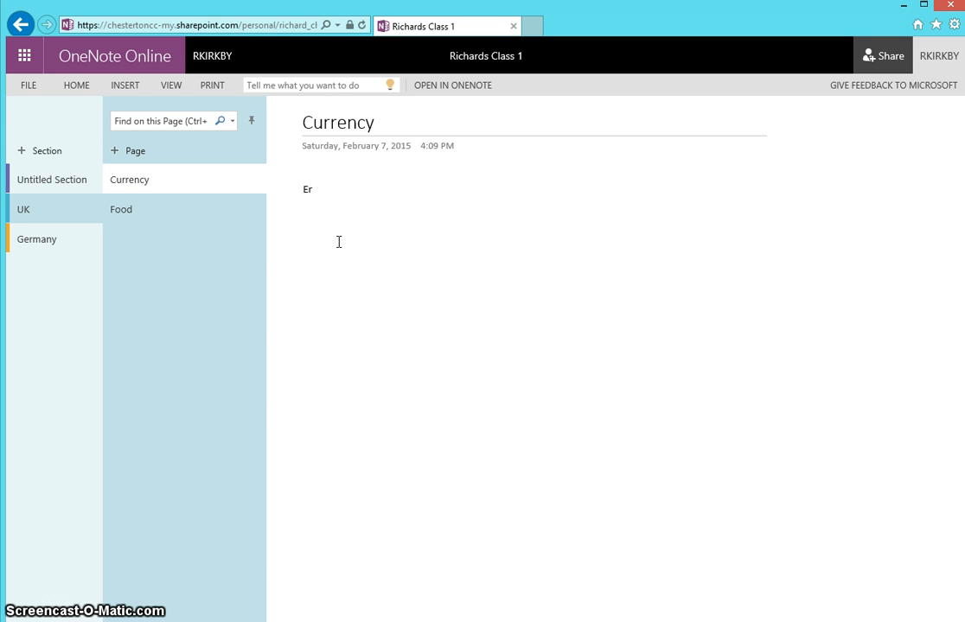
{"action": "key", "text": "BackSpace"}
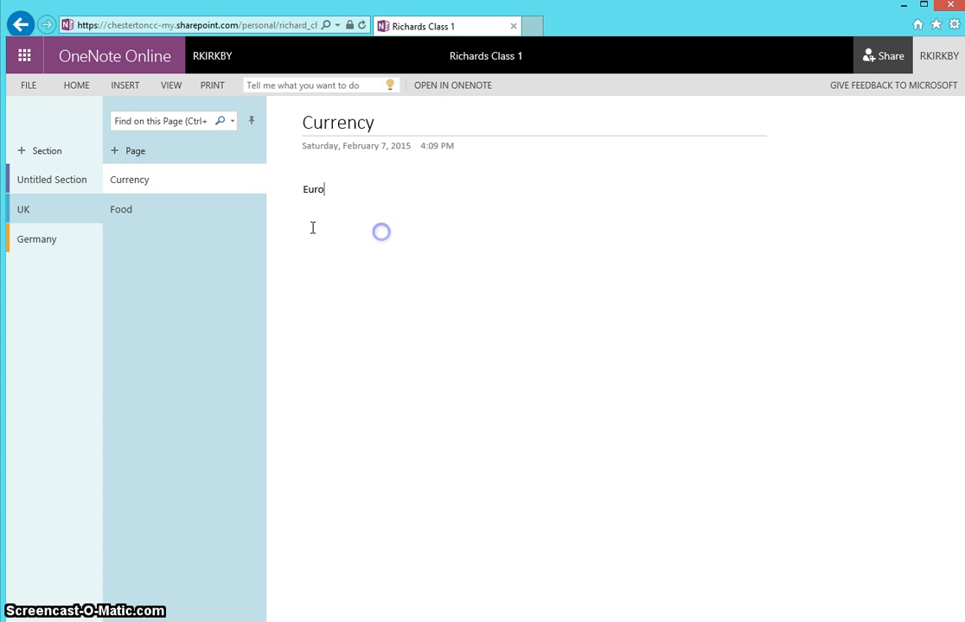
Step: Insert the picture file photo 1 from the computer into the body of the Germany section's Currency page
{"action": "left_click", "coordinate": [126, 86]}
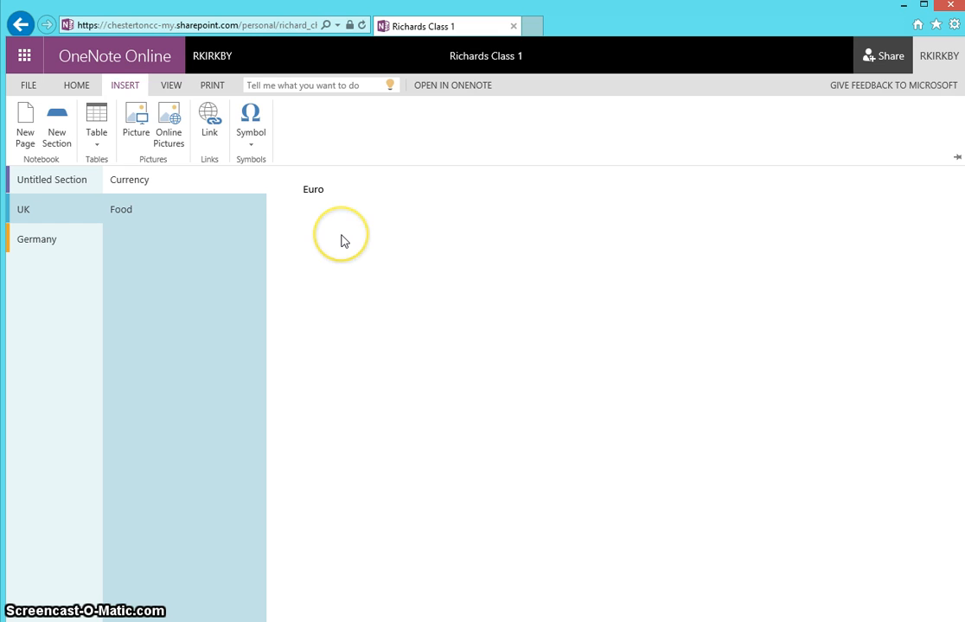
{"action": "left_click", "coordinate": [347, 273]}
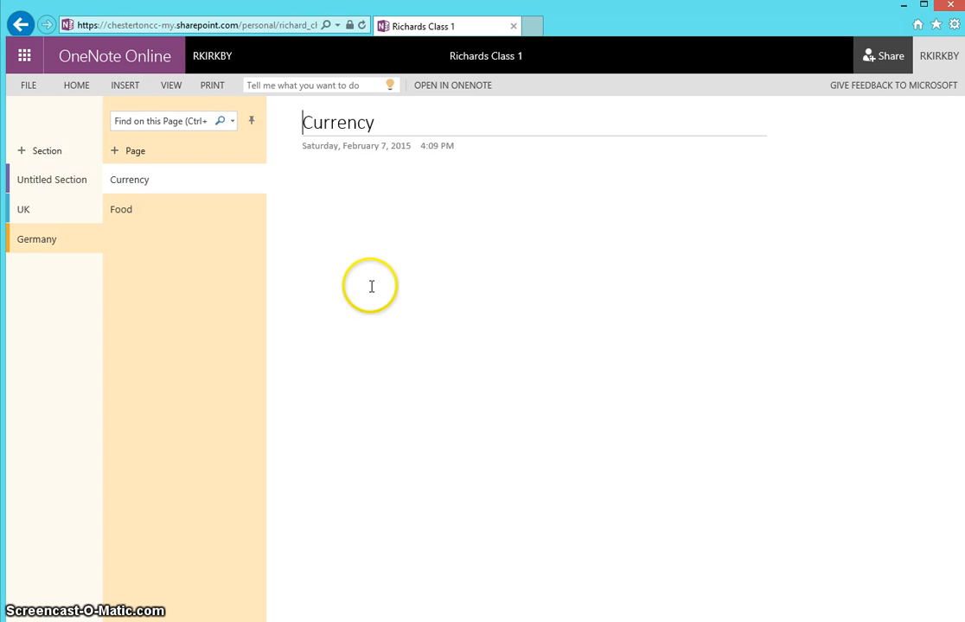
{"action": "left_click", "coordinate": [354, 240]}
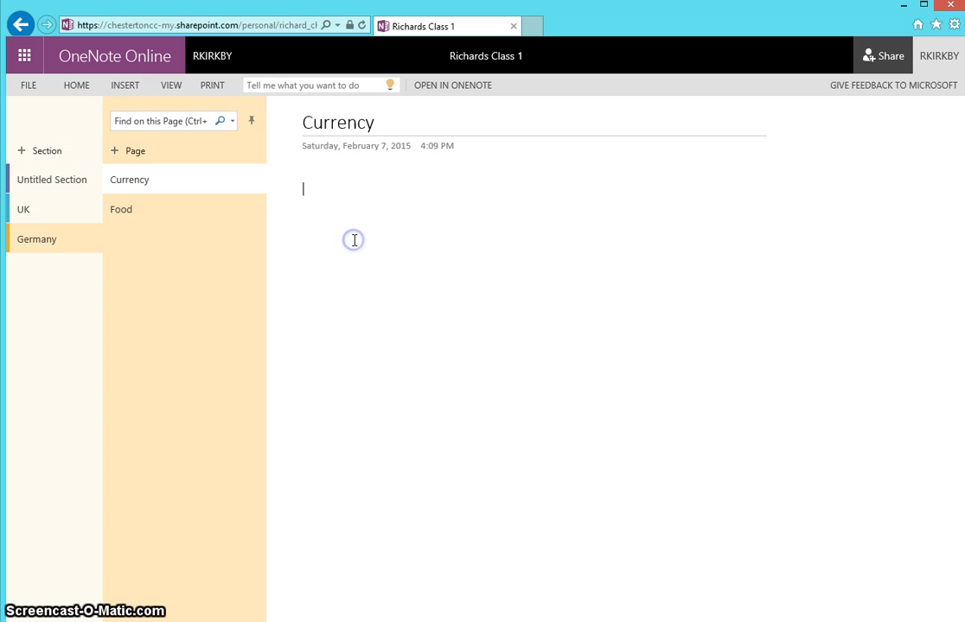
{"action": "left_click", "coordinate": [127, 85]}
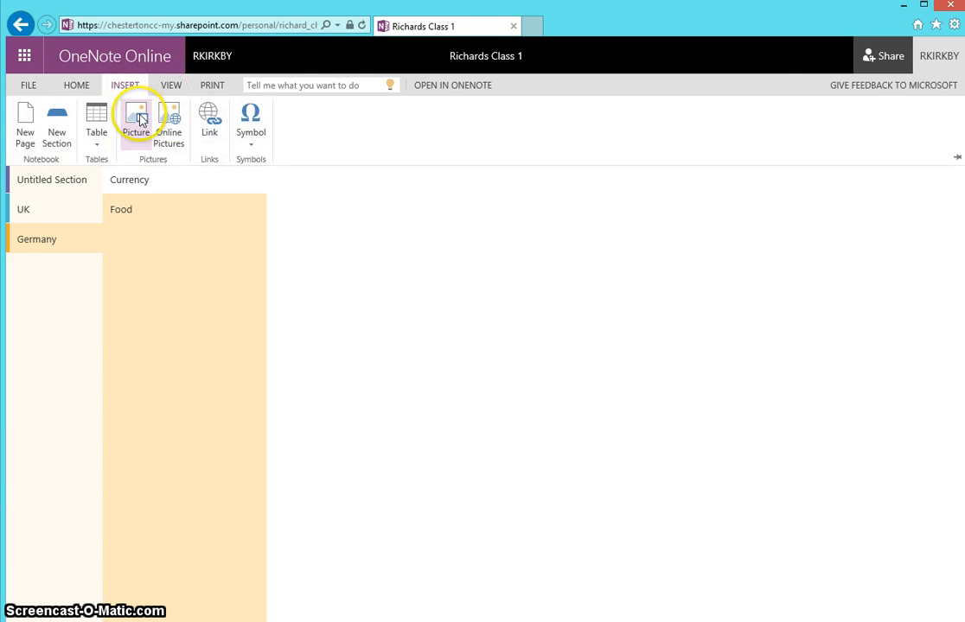
{"action": "left_click", "coordinate": [141, 120]}
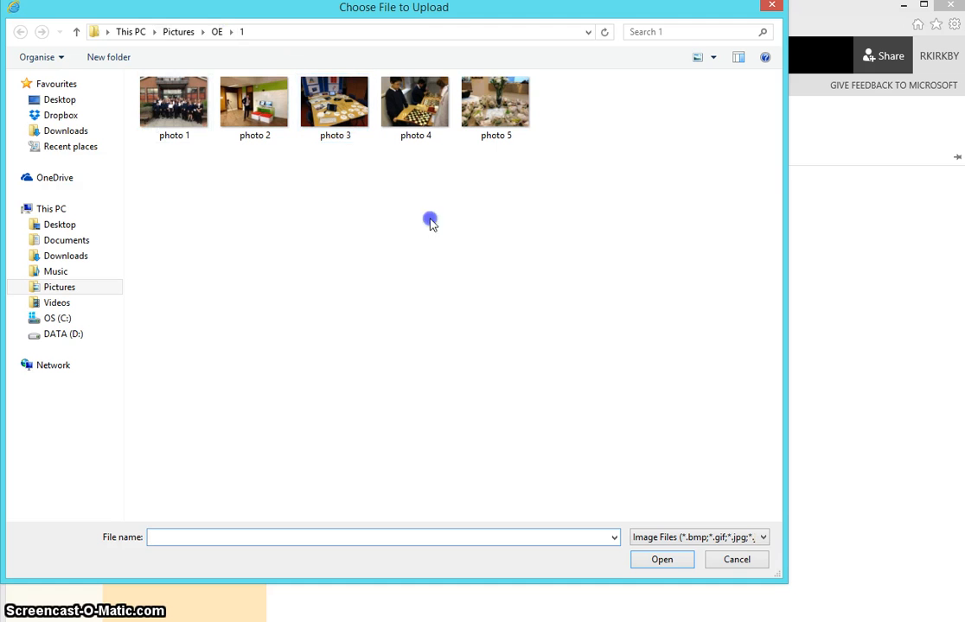
{"action": "double_click", "coordinate": [183, 132]}
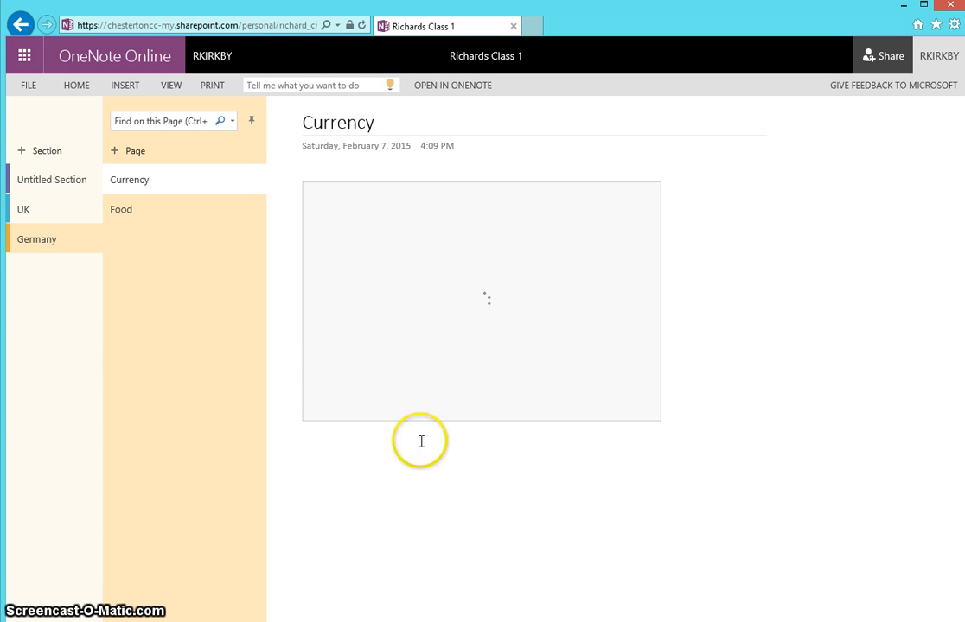
Step: Add a text note reading "type text" below the picture on the Germany section's Currency page
{"action": "left_click", "coordinate": [365, 476]}
{"action": "left_click", "coordinate": [334, 476]}
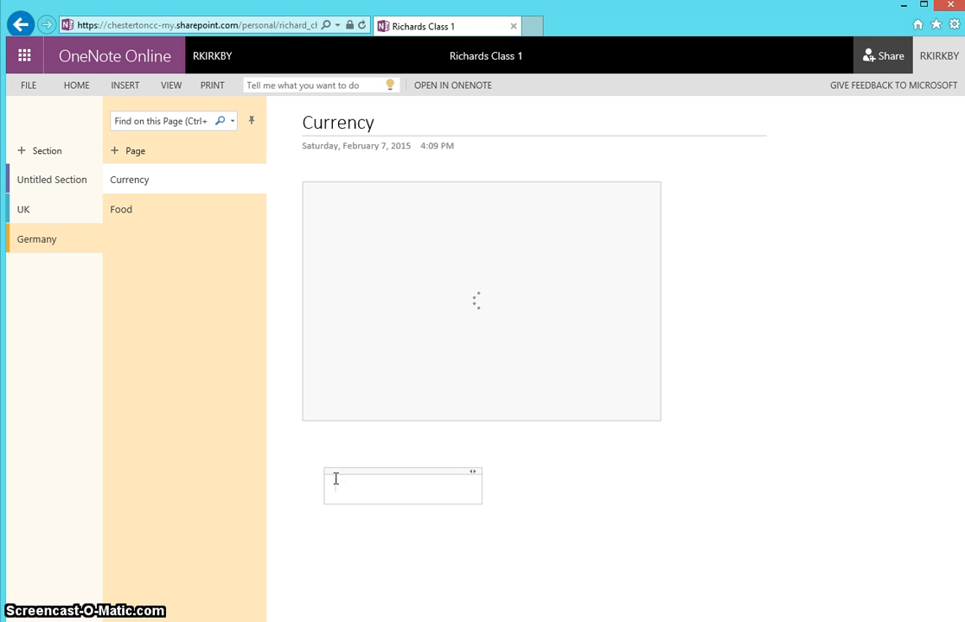
{"action": "type", "text": "type text"}
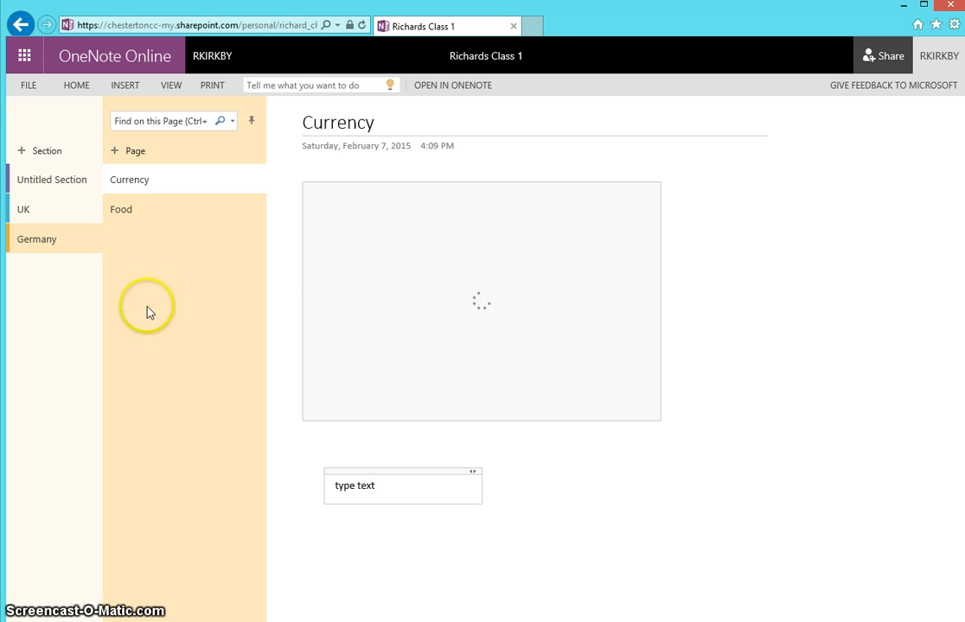
Step: Return to the UK section's Currency page and open the notebook's sharing dialog for inviting people
{"action": "left_click", "coordinate": [37, 212]}
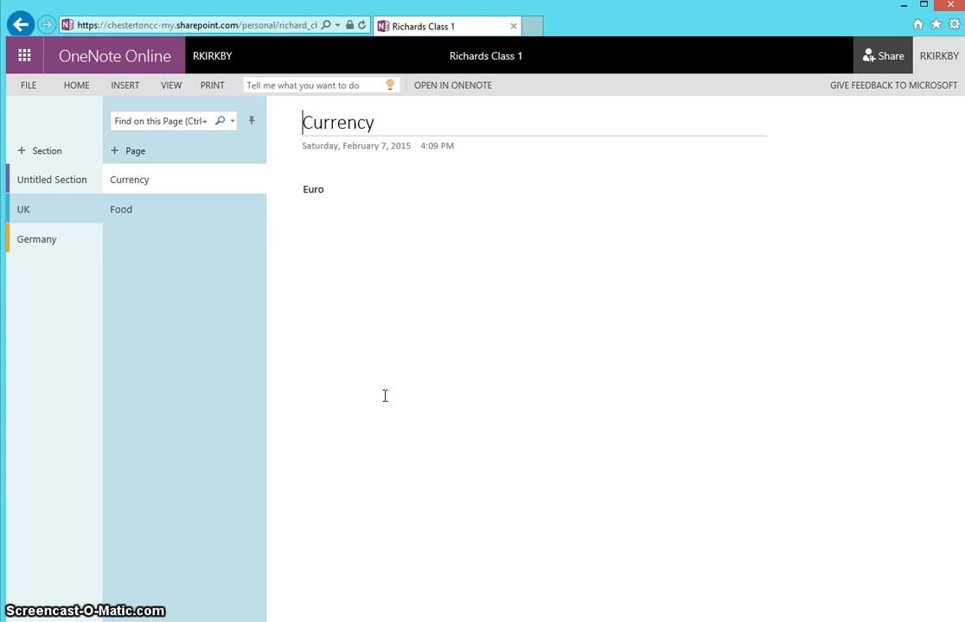
{"action": "left_click", "coordinate": [386, 239]}
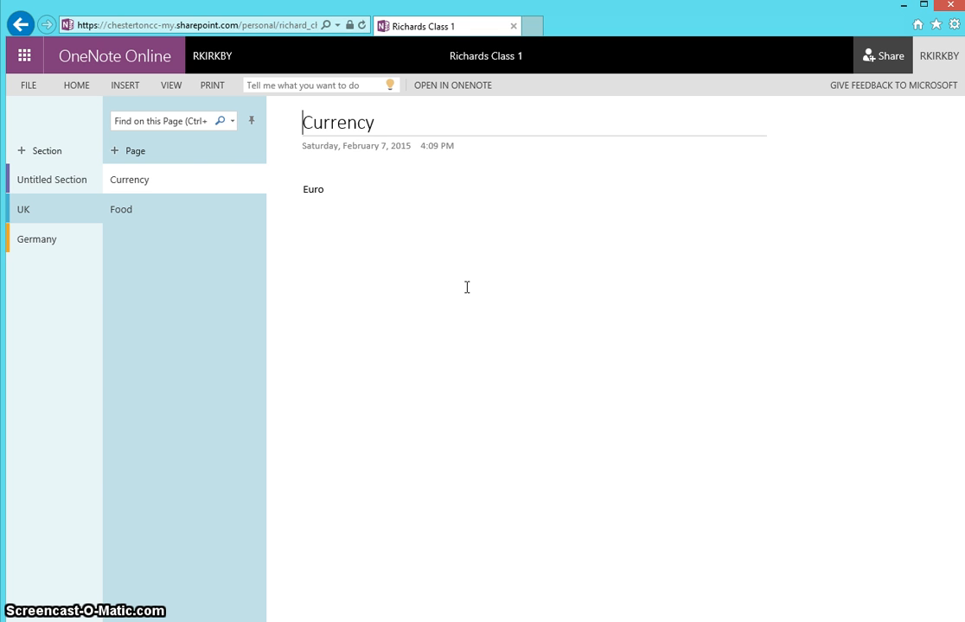
{"action": "left_click", "coordinate": [29, 88]}
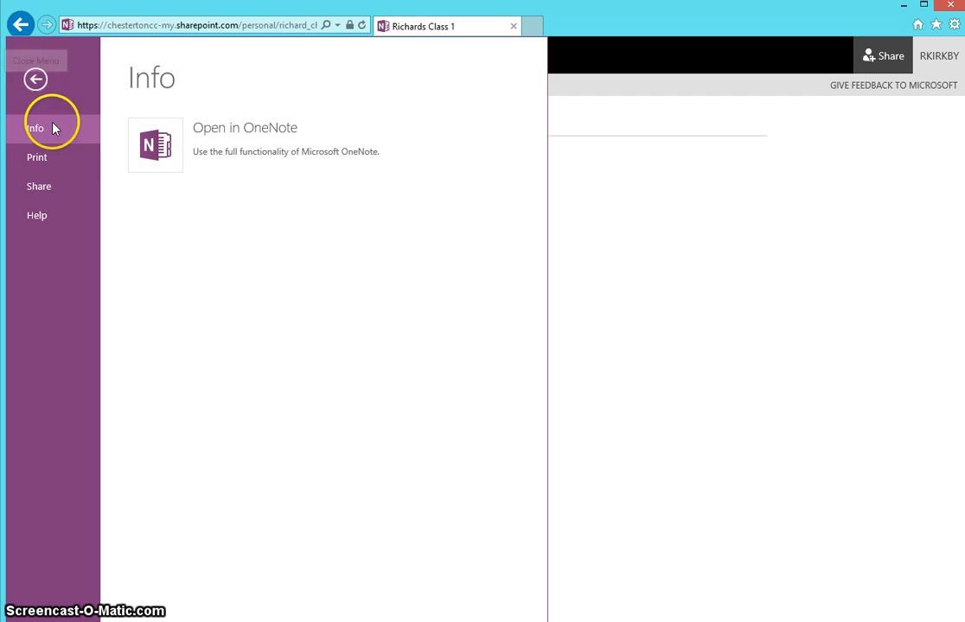
{"action": "left_click", "coordinate": [62, 189]}
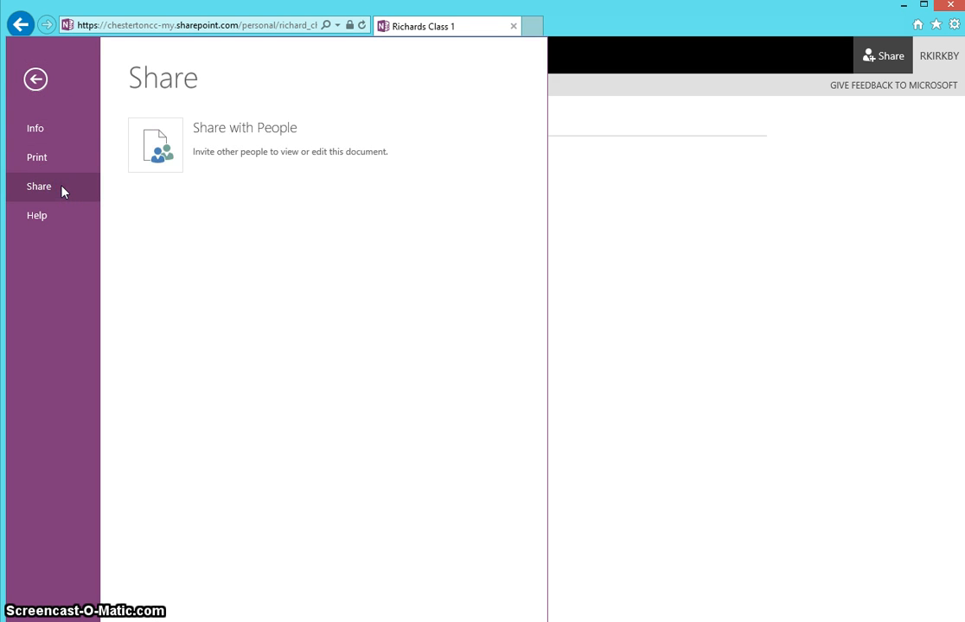
{"action": "left_click", "coordinate": [149, 148]}
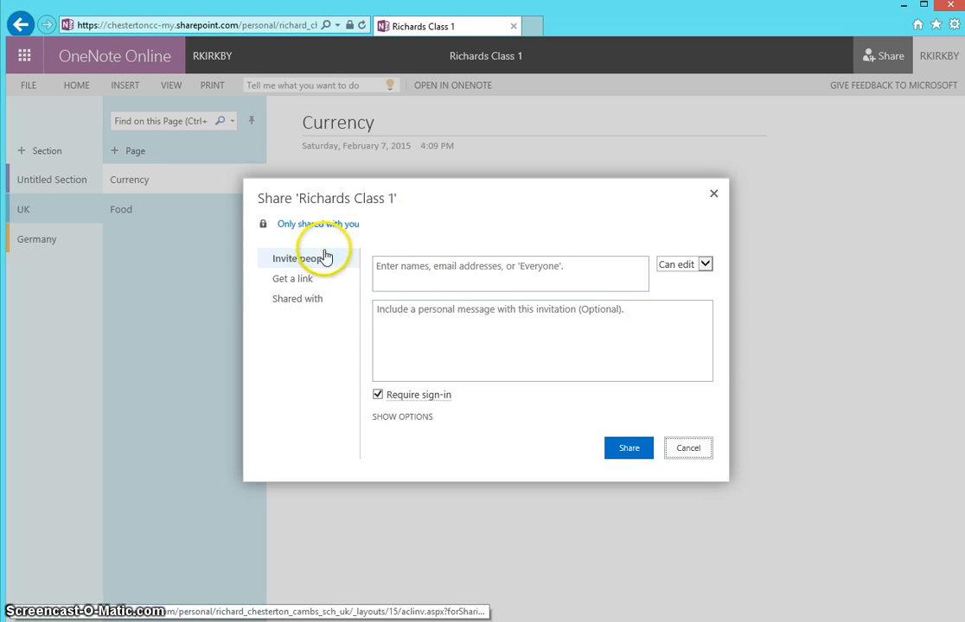
{"action": "left_click", "coordinate": [421, 273]}
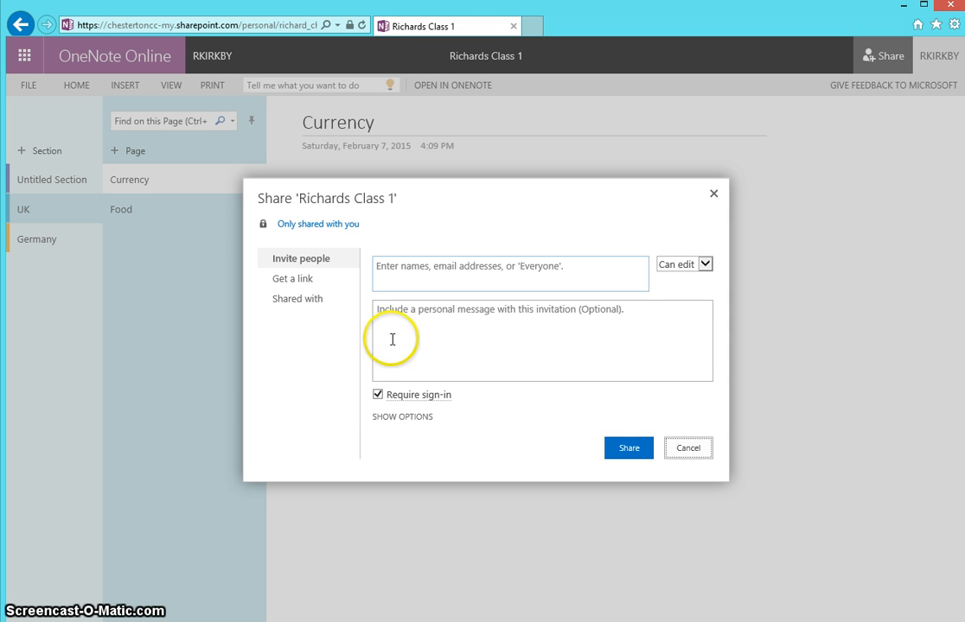
Step: Create an Edit guest link for the notebook, select its address, and close the sharing dialog
{"action": "left_click", "coordinate": [309, 279]}
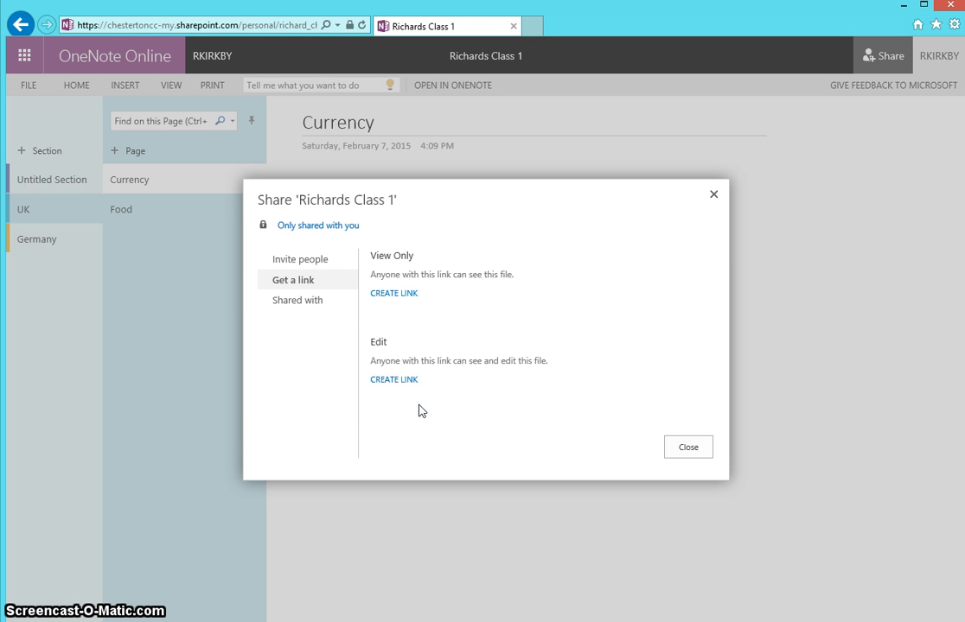
{"action": "left_click", "coordinate": [388, 383]}
{"action": "left_click", "coordinate": [385, 380]}
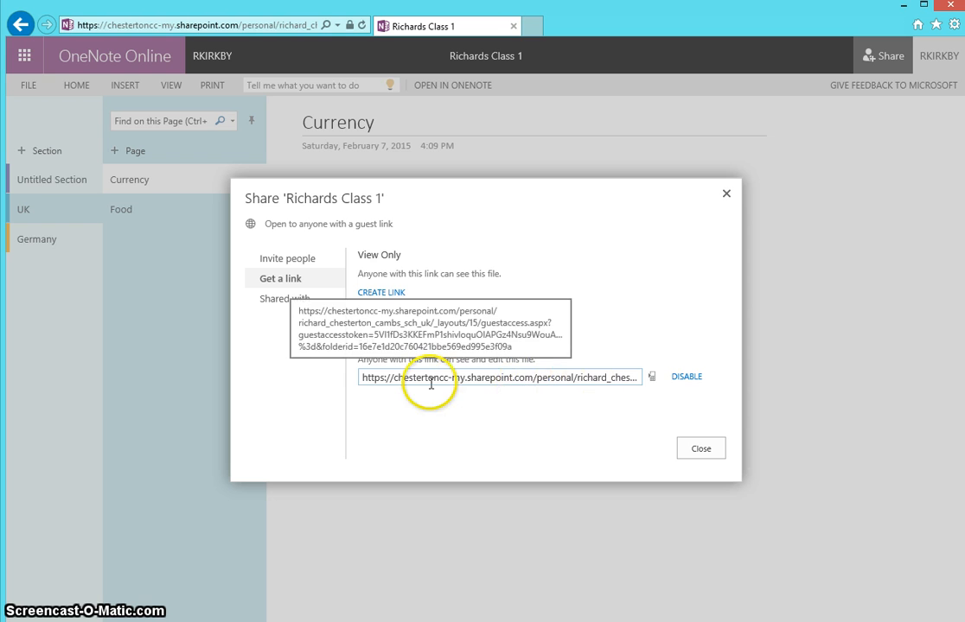
{"action": "left_click", "coordinate": [390, 377]}
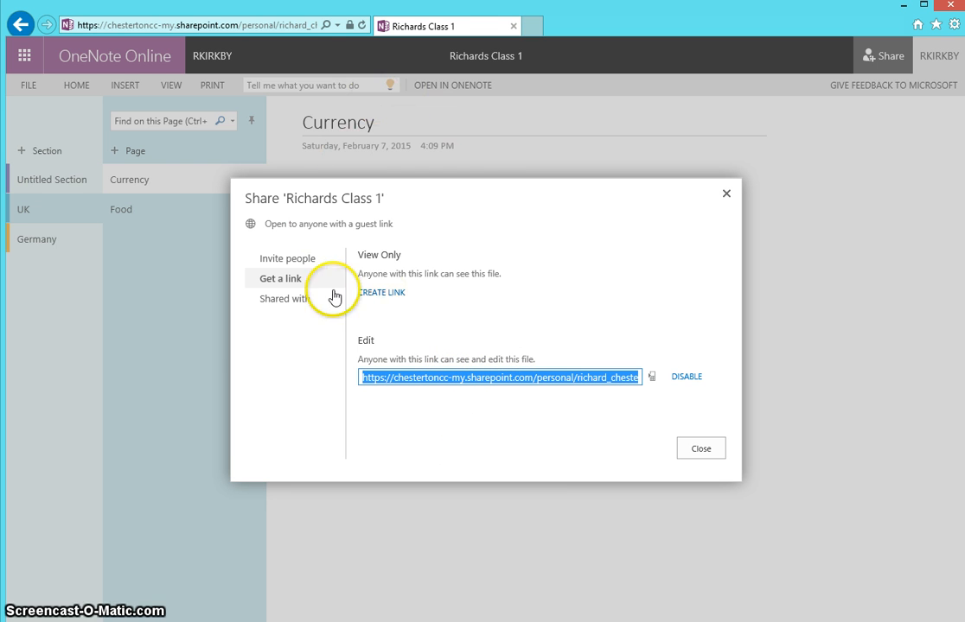
{"action": "left_click", "coordinate": [729, 192]}
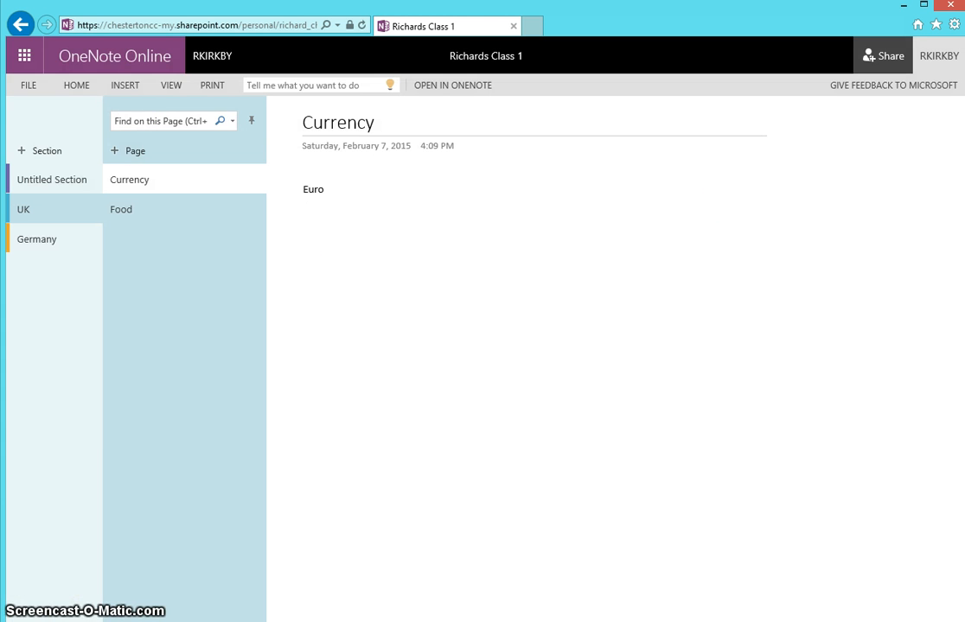